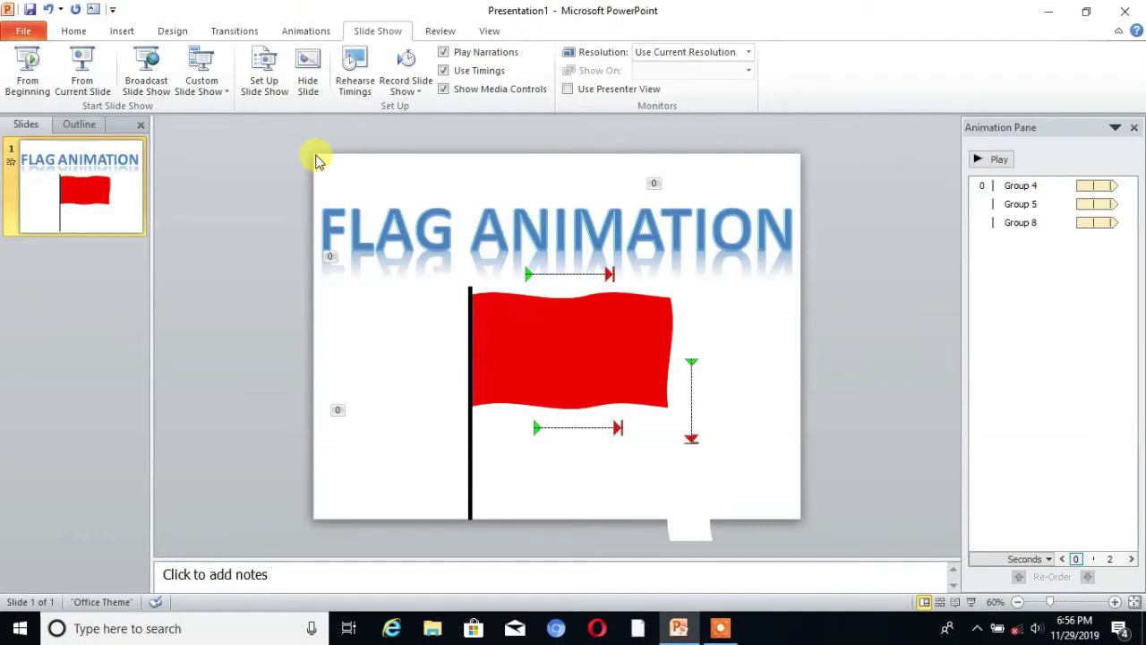
# Step: Add a new blank second slide
pyautogui.click(37, 38)
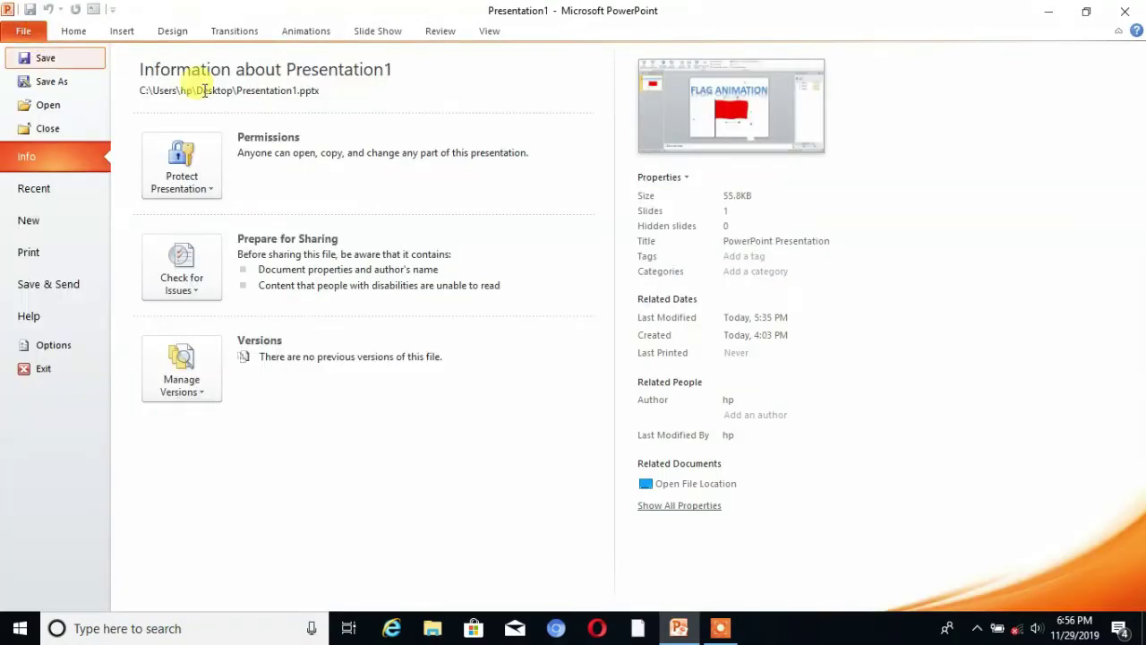
pyautogui.click(74, 34)
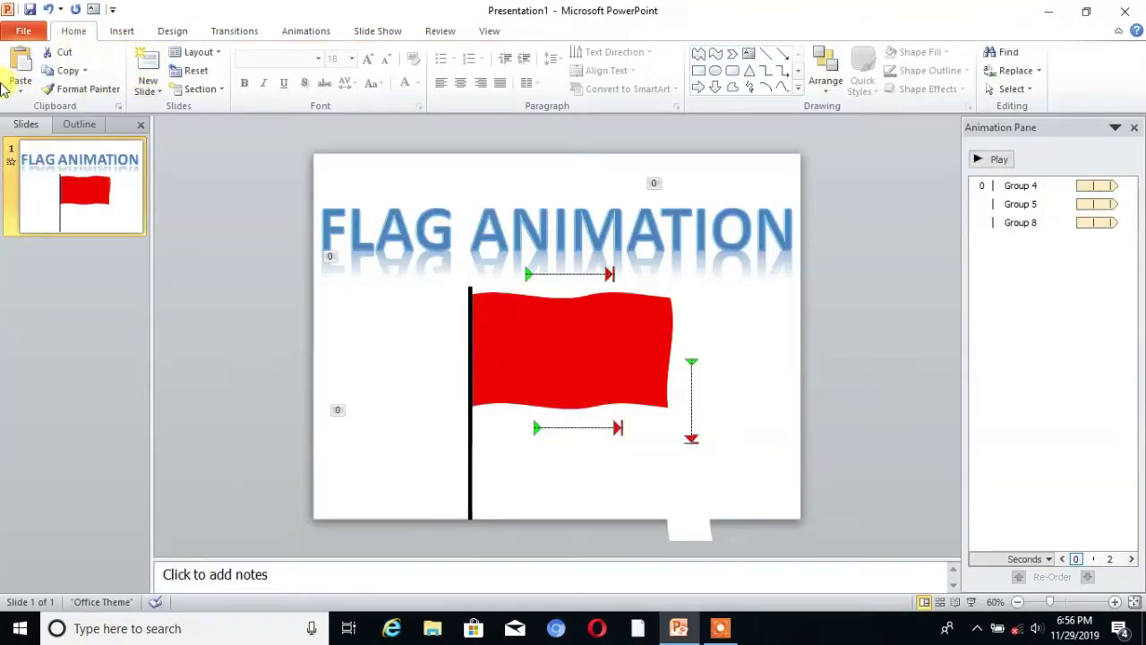
pyautogui.click(148, 70)
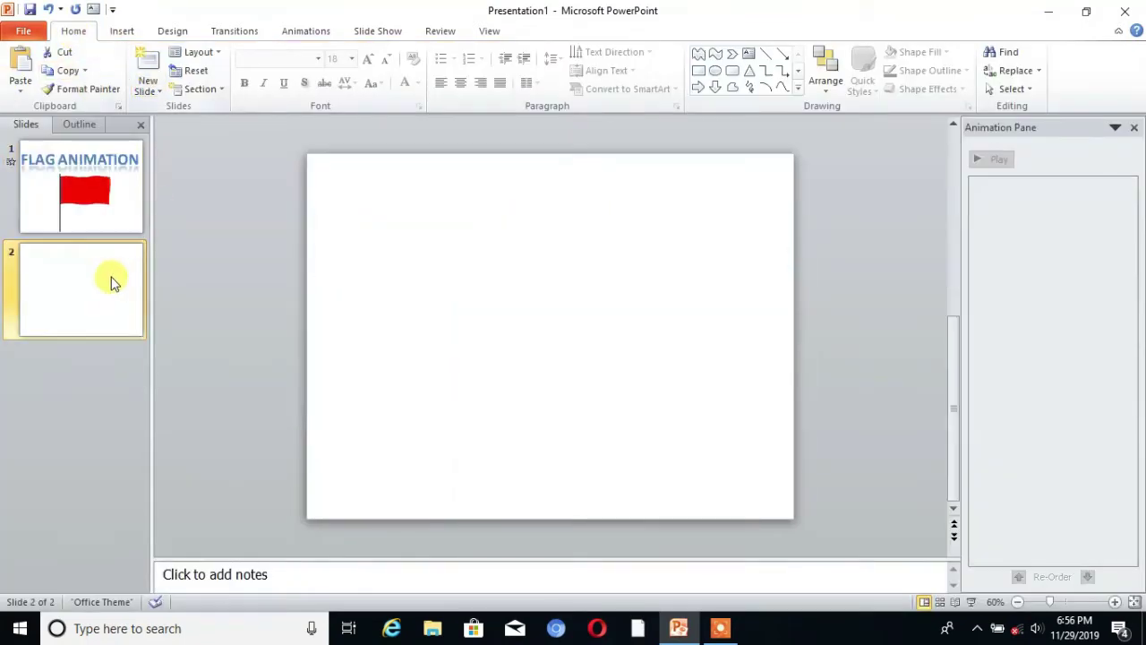
# Step: Draw a rectangle near the slide centre, make it taller and nudge it slightly right and down
pyautogui.click(122, 31)
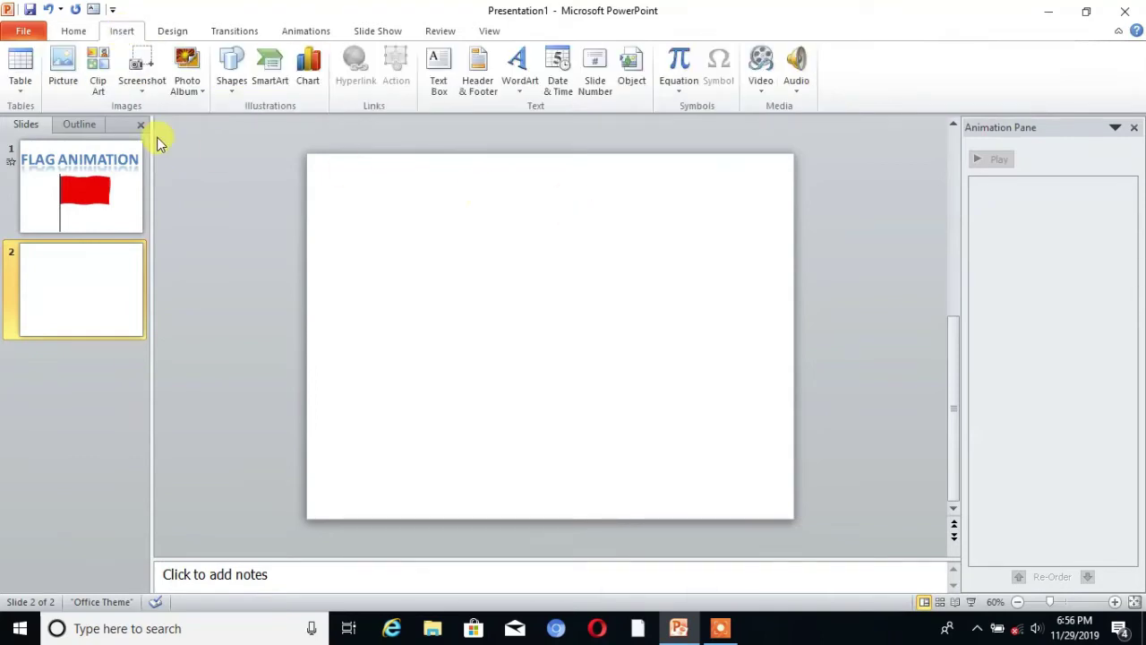
pyautogui.click(232, 85)
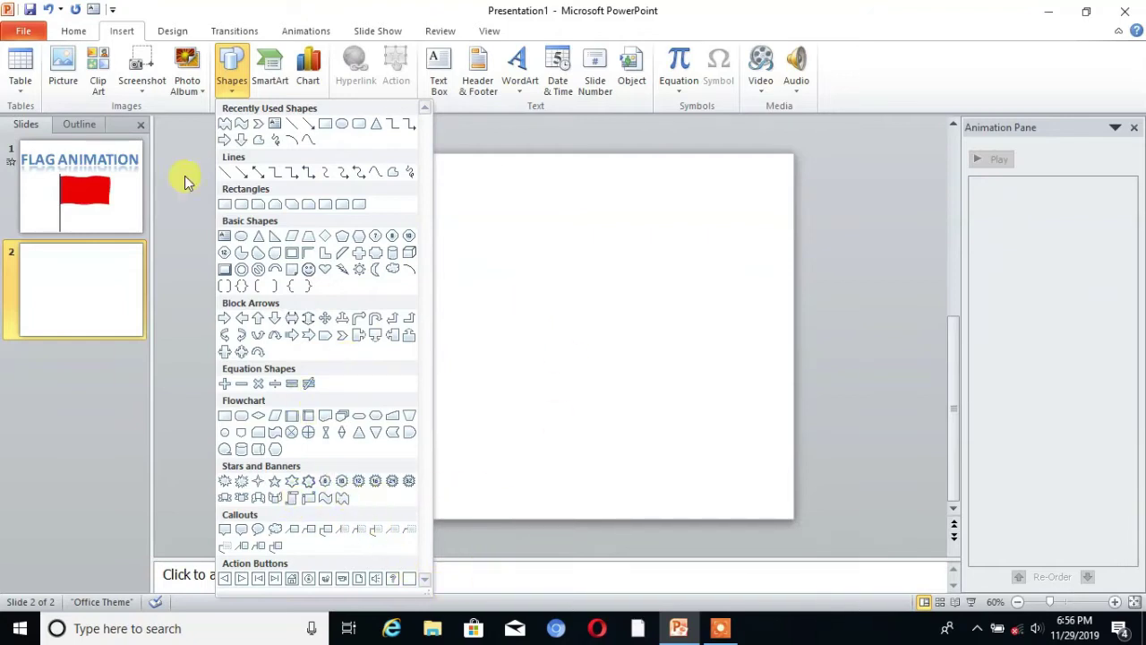
pyautogui.click(229, 206)
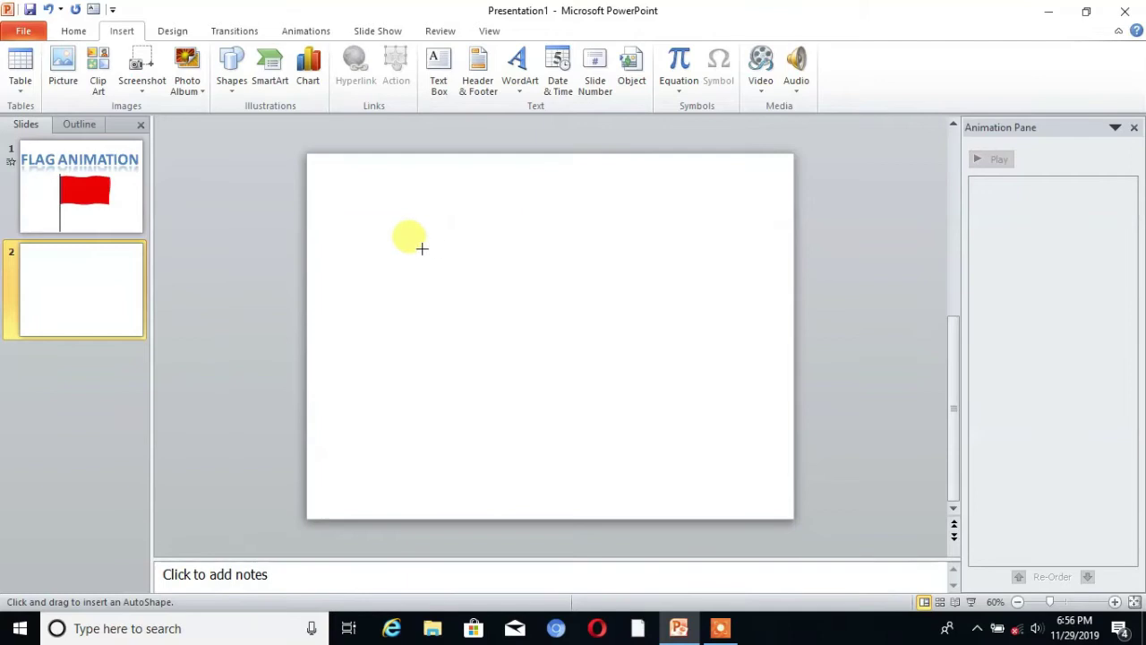
pyautogui.moveTo(420, 248); pyautogui.dragTo(628, 345)
pyautogui.moveTo(524, 346); pyautogui.dragTo(524, 377)
pyautogui.moveTo(582, 291); pyautogui.dragTo(601, 309)
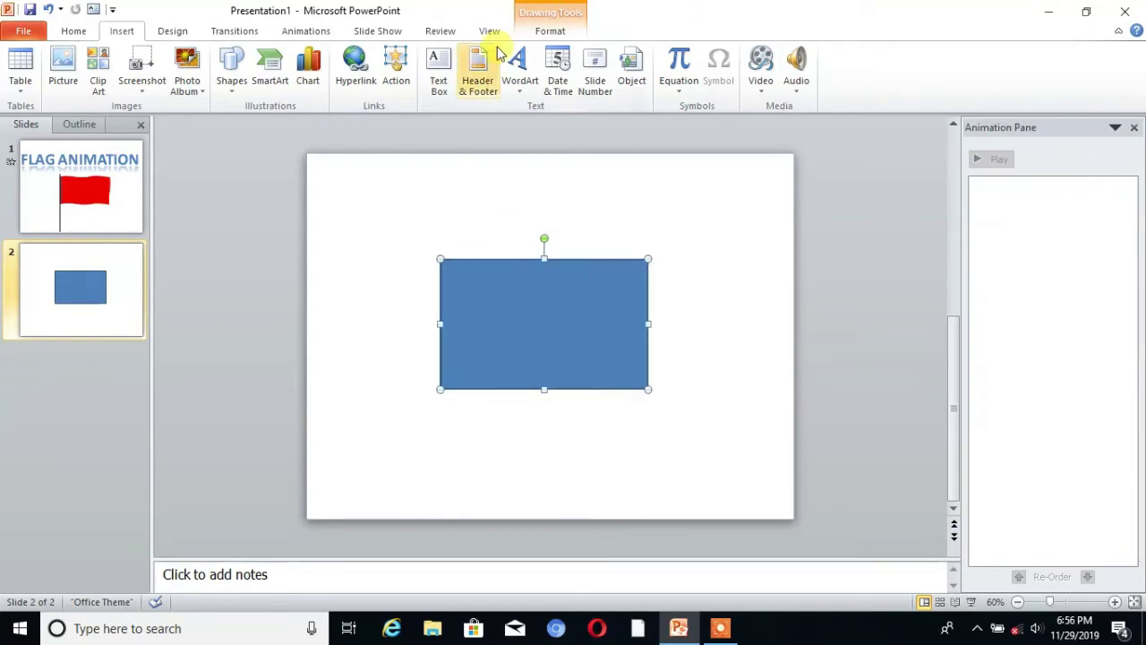
# Step: Fill the rectangle solid red and remove its outline
pyautogui.click(551, 33)
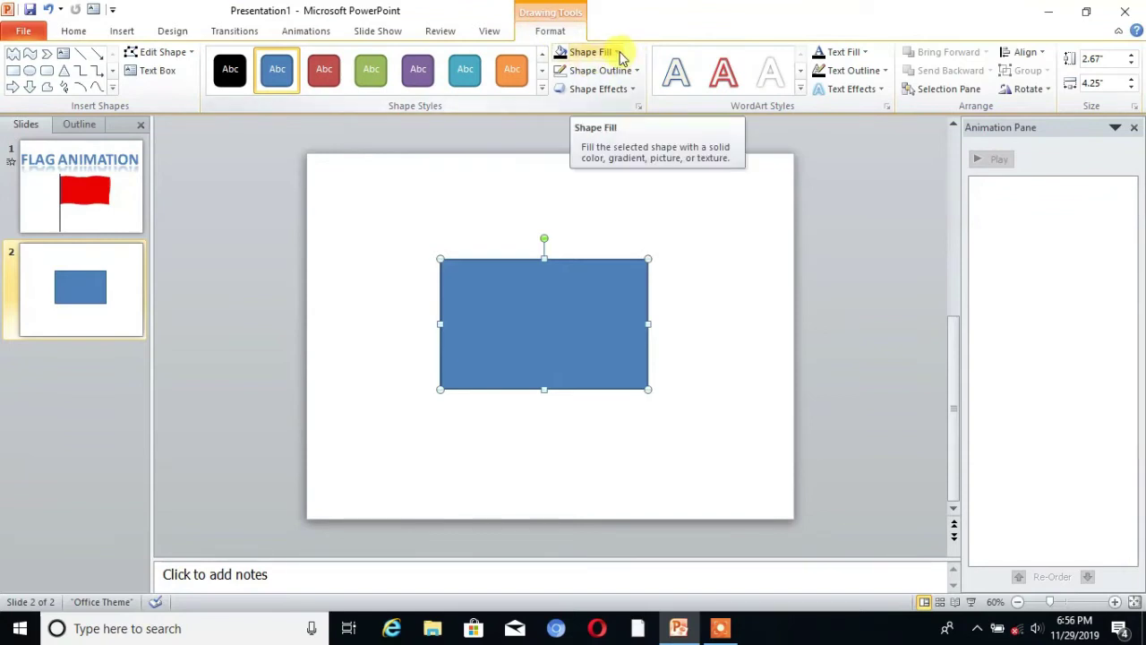
pyautogui.click(623, 56)
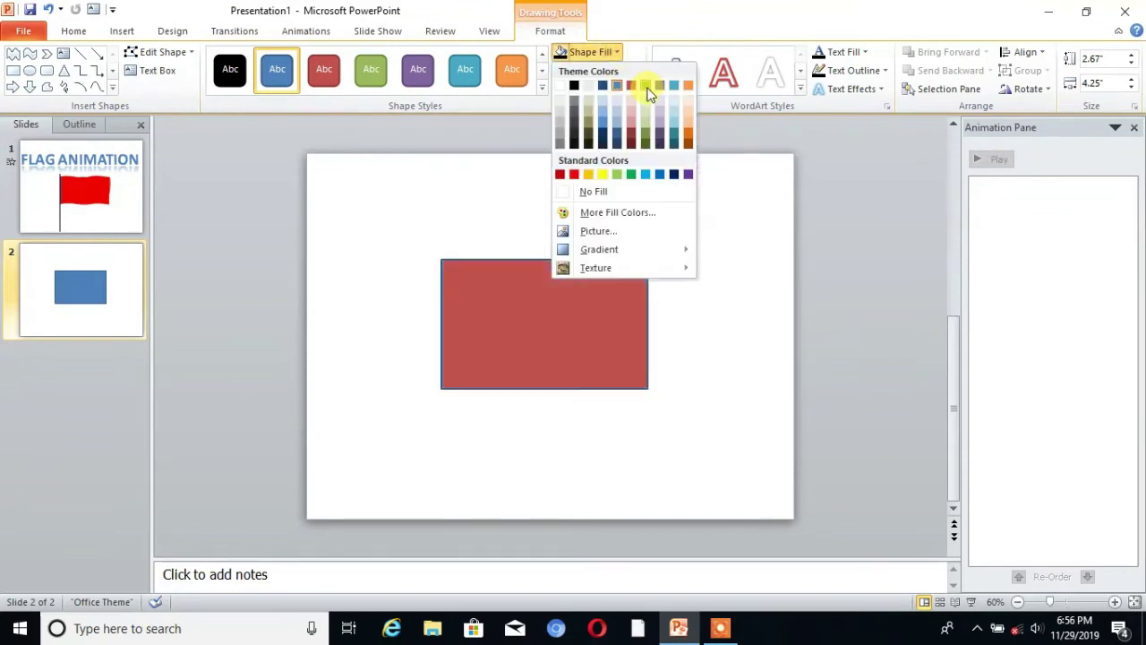
pyautogui.click(576, 174)
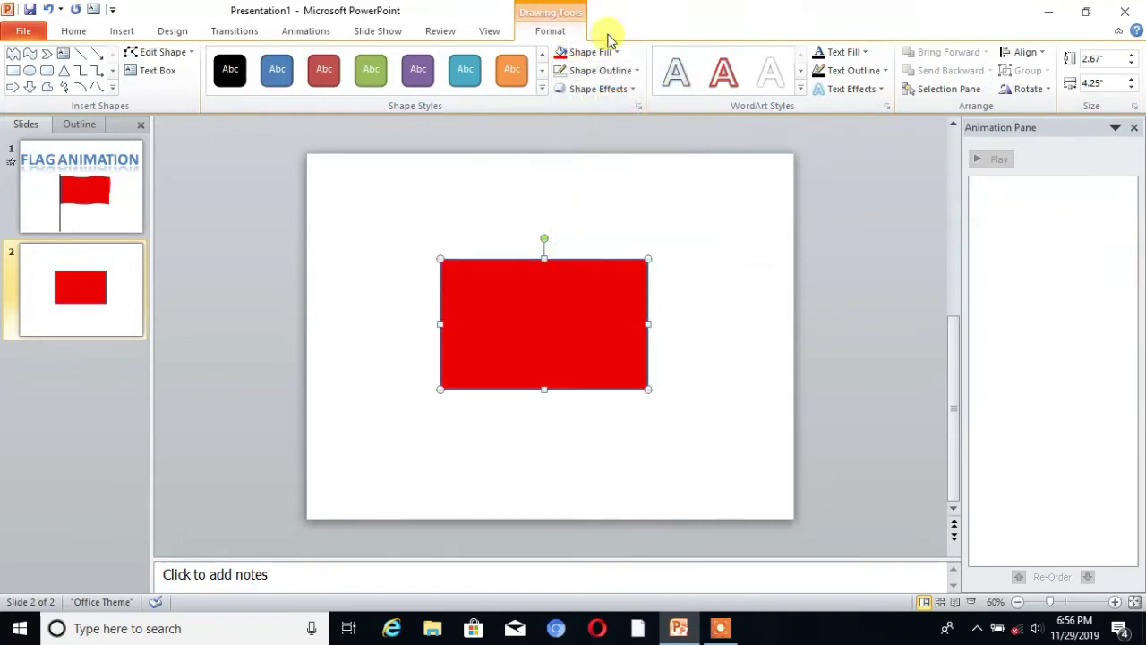
pyautogui.click(633, 71)
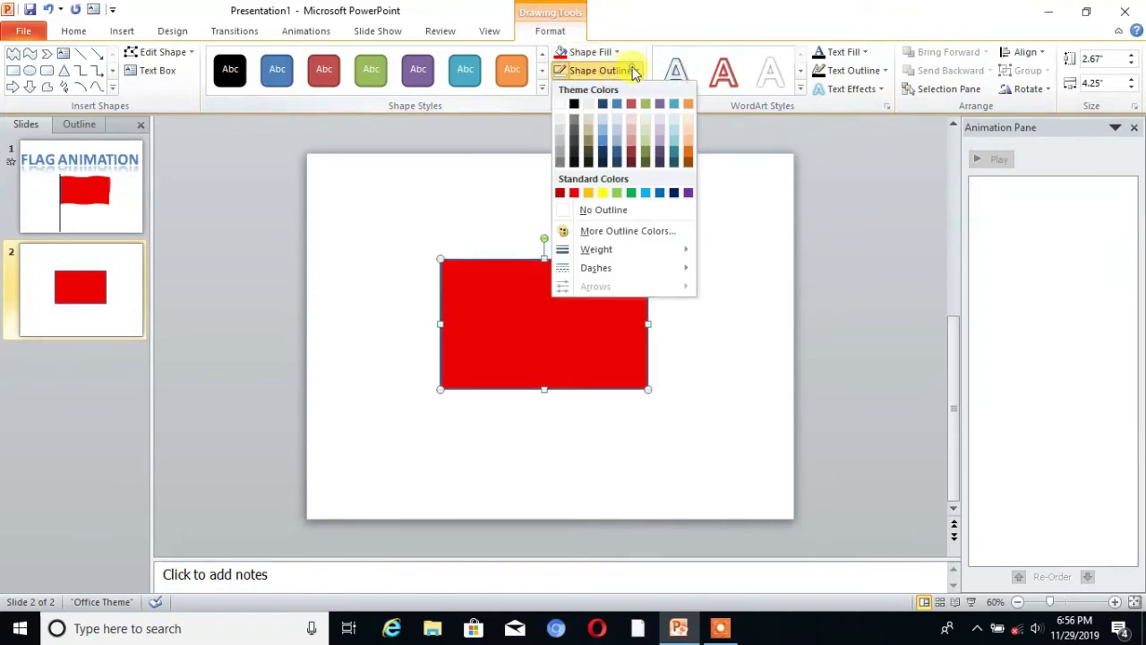
pyautogui.click(601, 212)
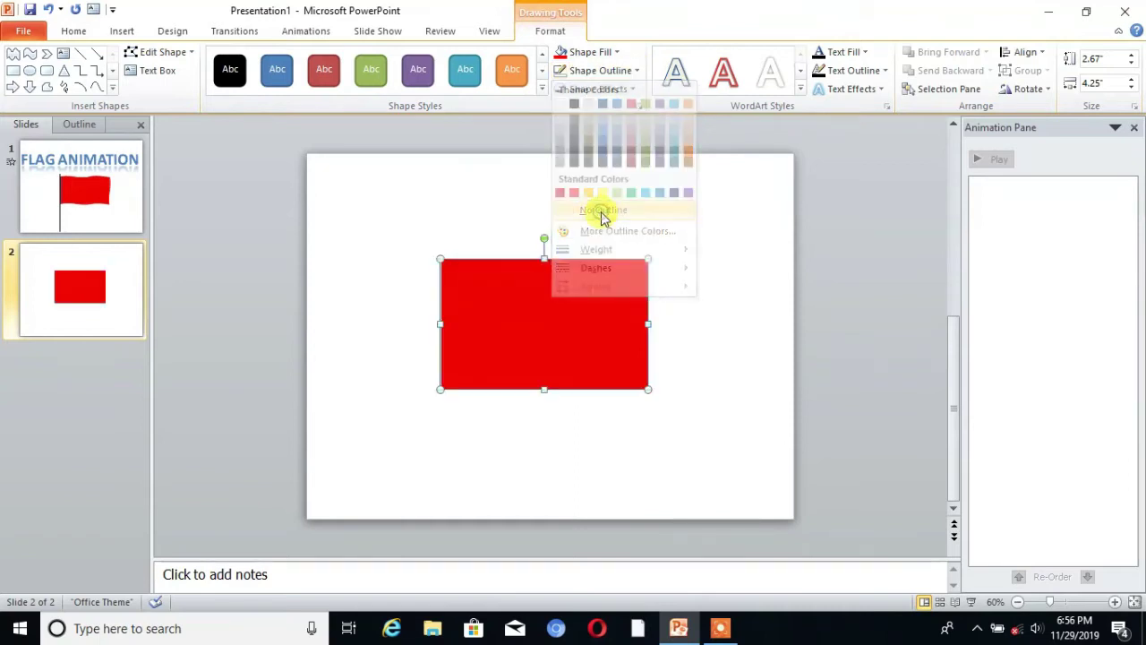
pyautogui.click(671, 372)
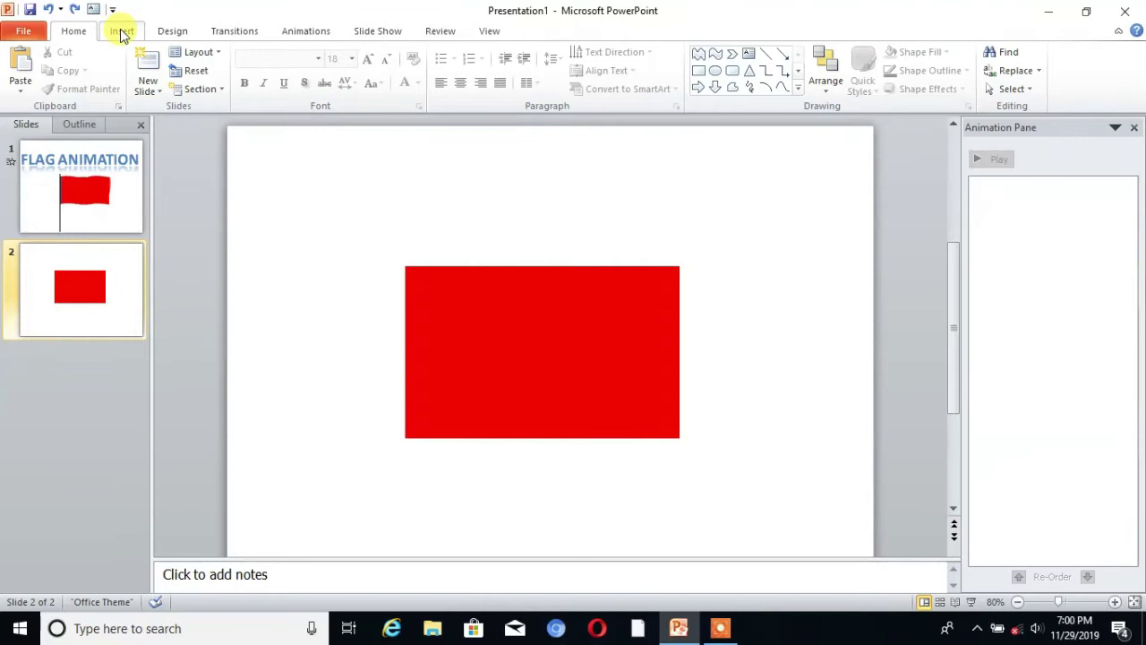
# Step: Draw a Wave shape, stretch it much wider and lay it over the red rectangle's top edge
pyautogui.click(121, 29)
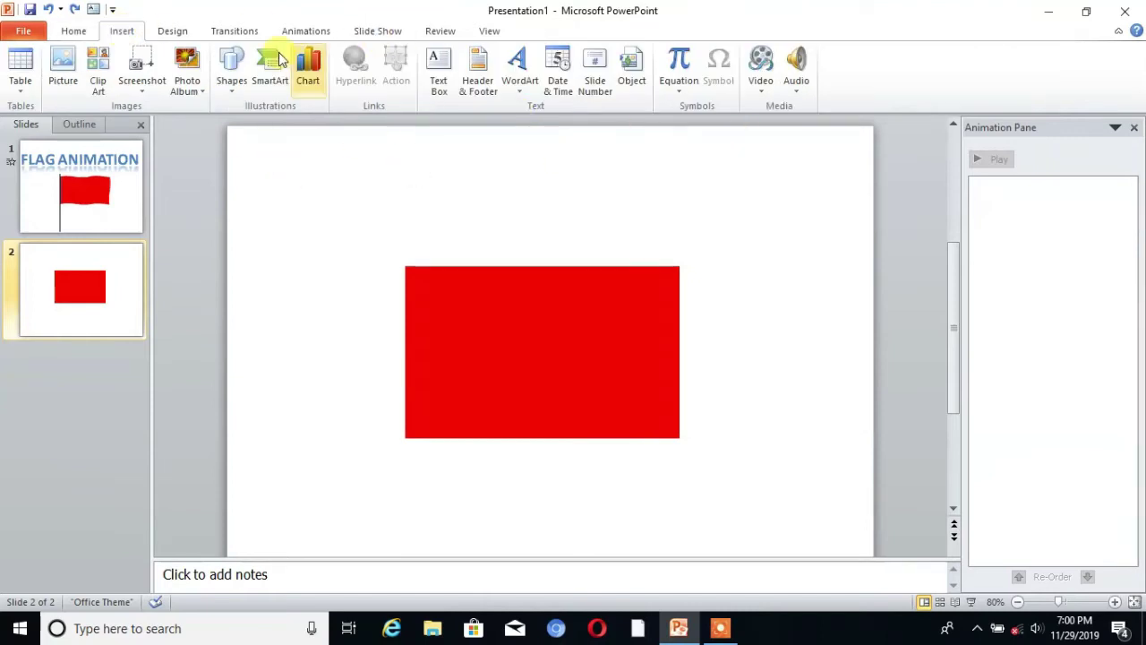
pyautogui.click(229, 81)
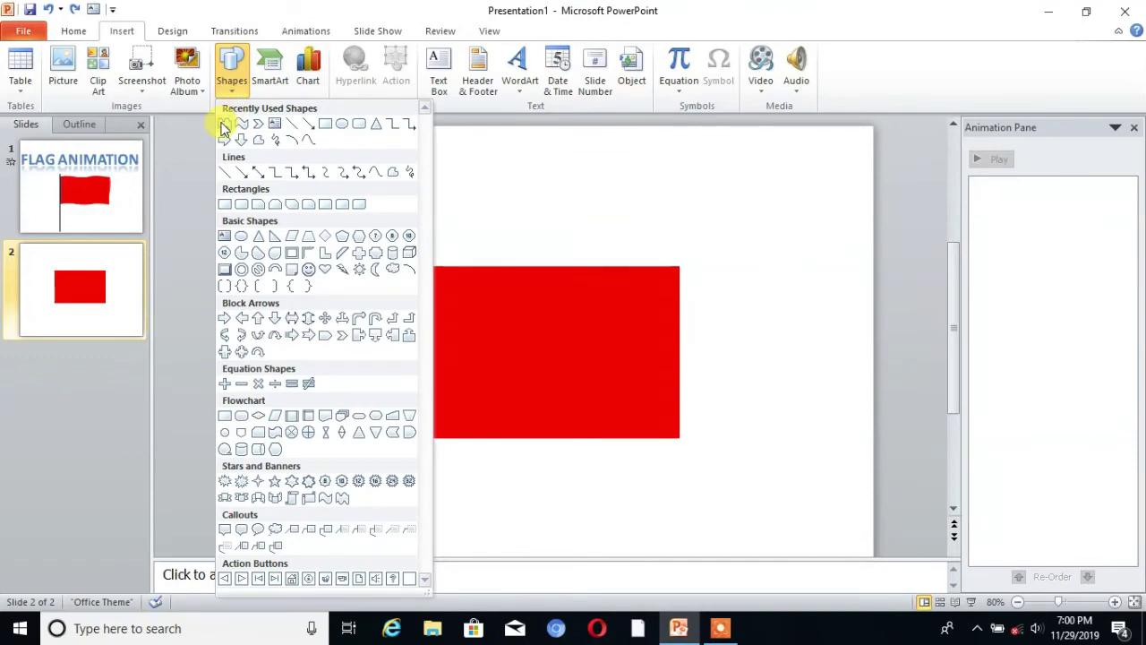
pyautogui.click(224, 127)
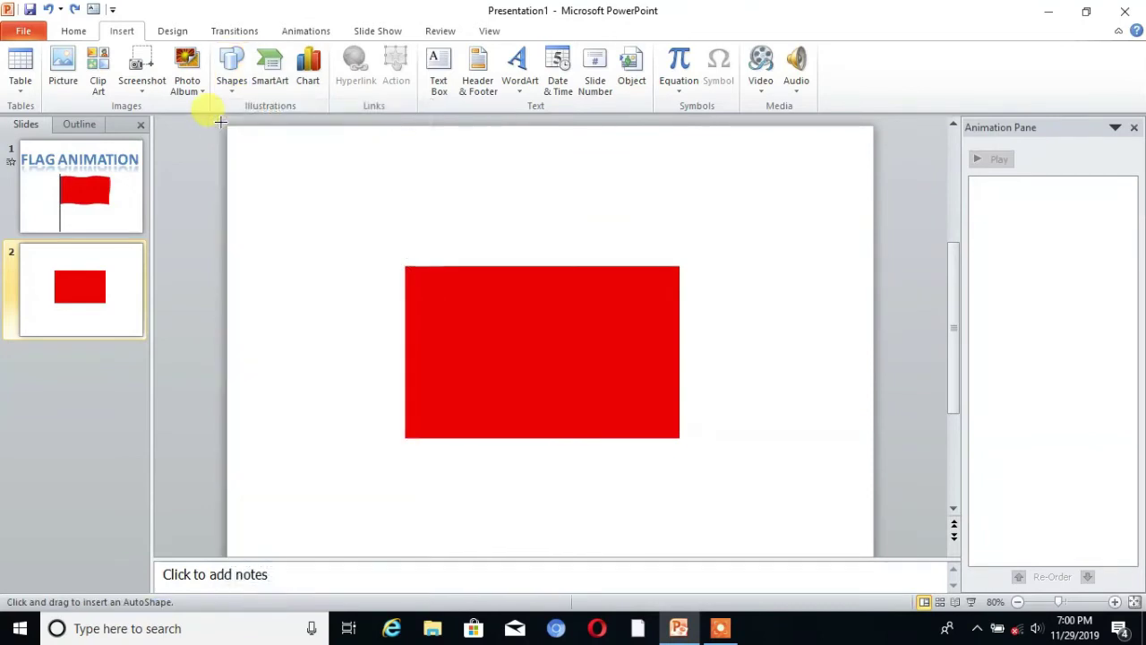
pyautogui.click(456, 281)
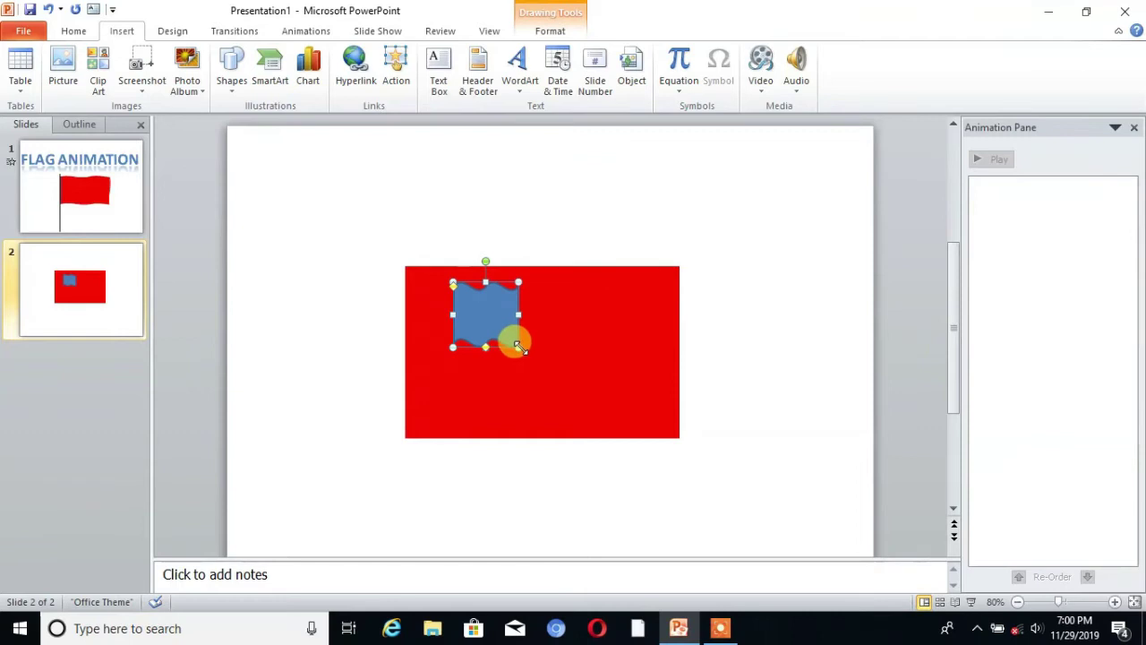
pyautogui.moveTo(520, 348); pyautogui.dragTo(727, 344)
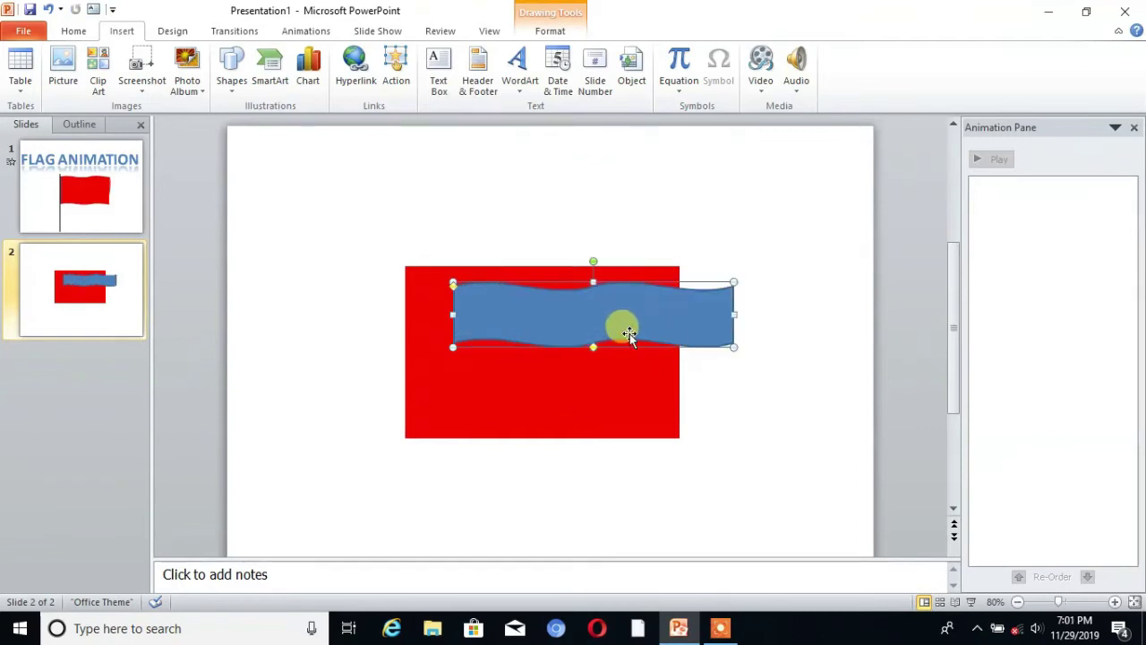
pyautogui.moveTo(605, 314); pyautogui.dragTo(467, 268)
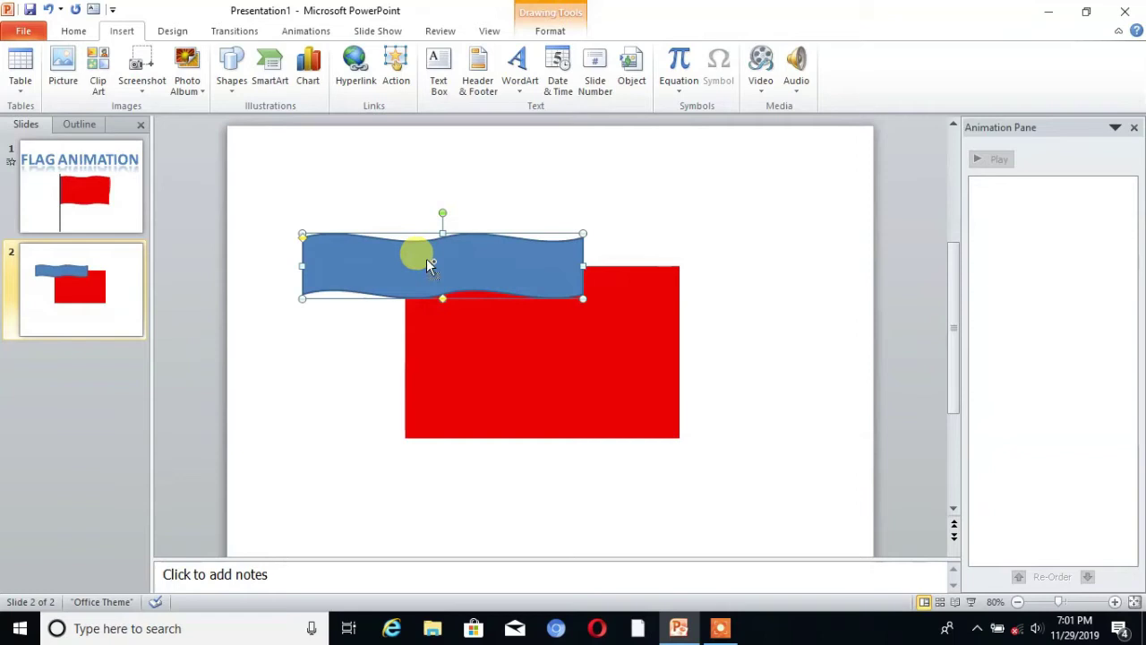
# Step: Paste a second wave strip and line it up to the right of the first
pyautogui.hotkey('ctrl', 'v')
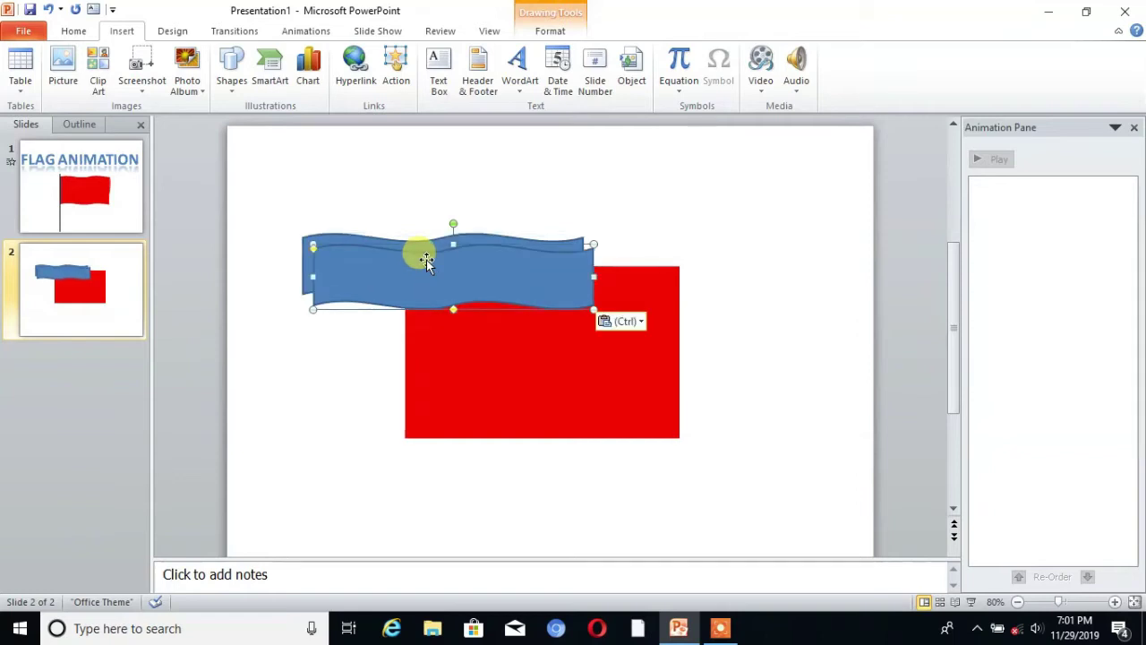
pyautogui.moveTo(426, 259); pyautogui.dragTo(575, 251)
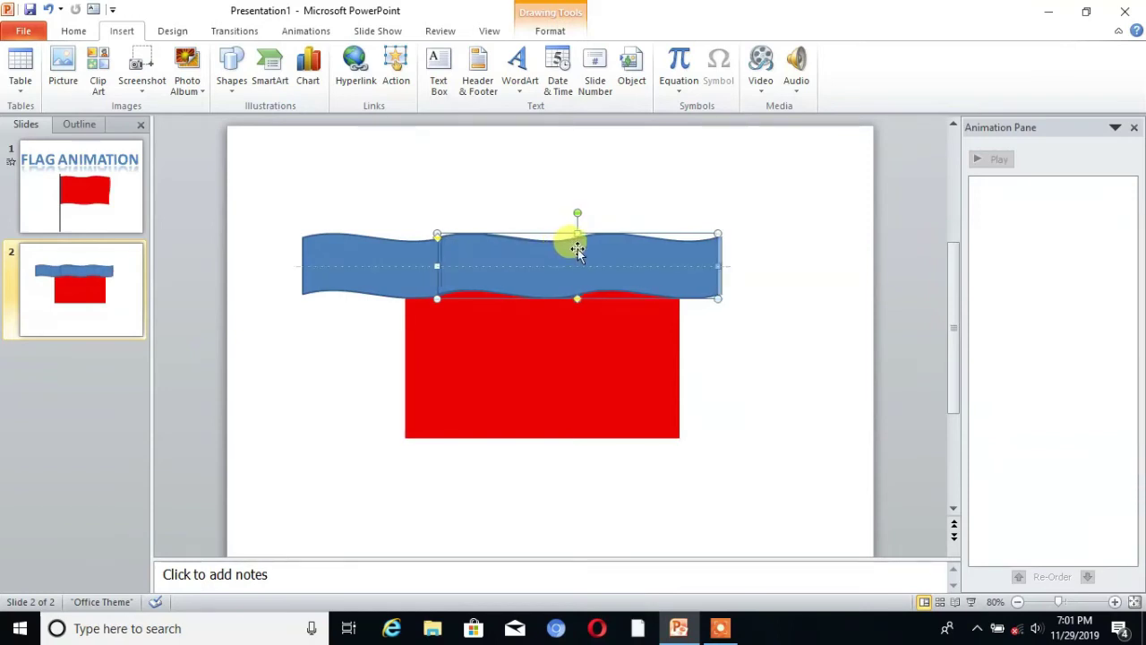
pyautogui.click(395, 334)
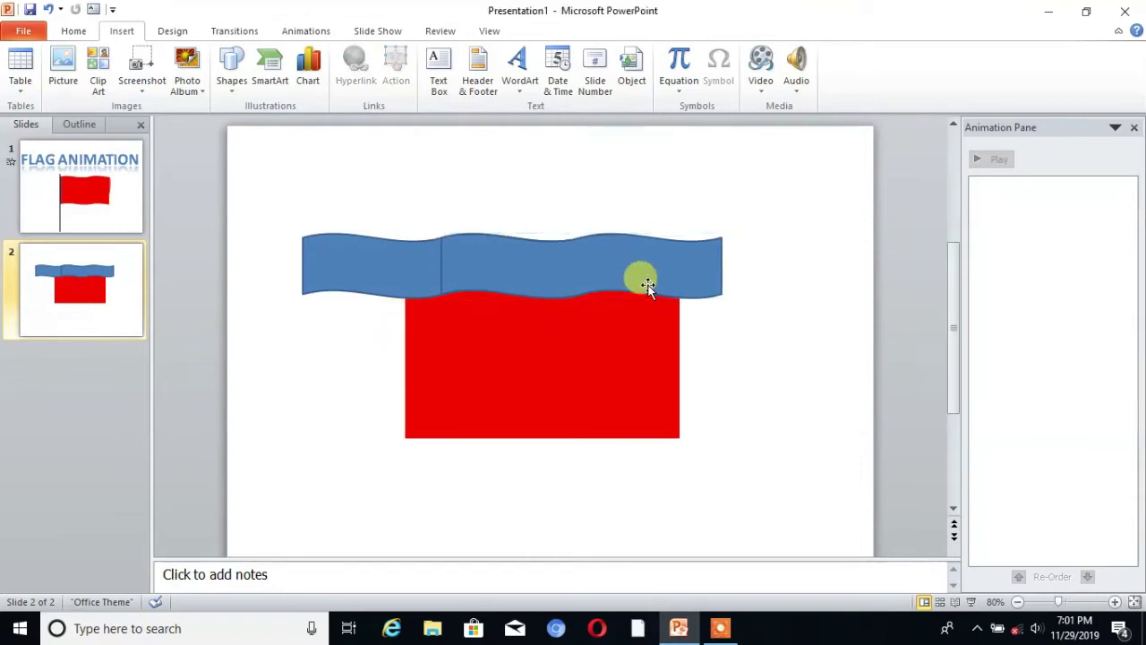
# Step: Select both wave strips and group them into a single object
pyautogui.click(457, 264)
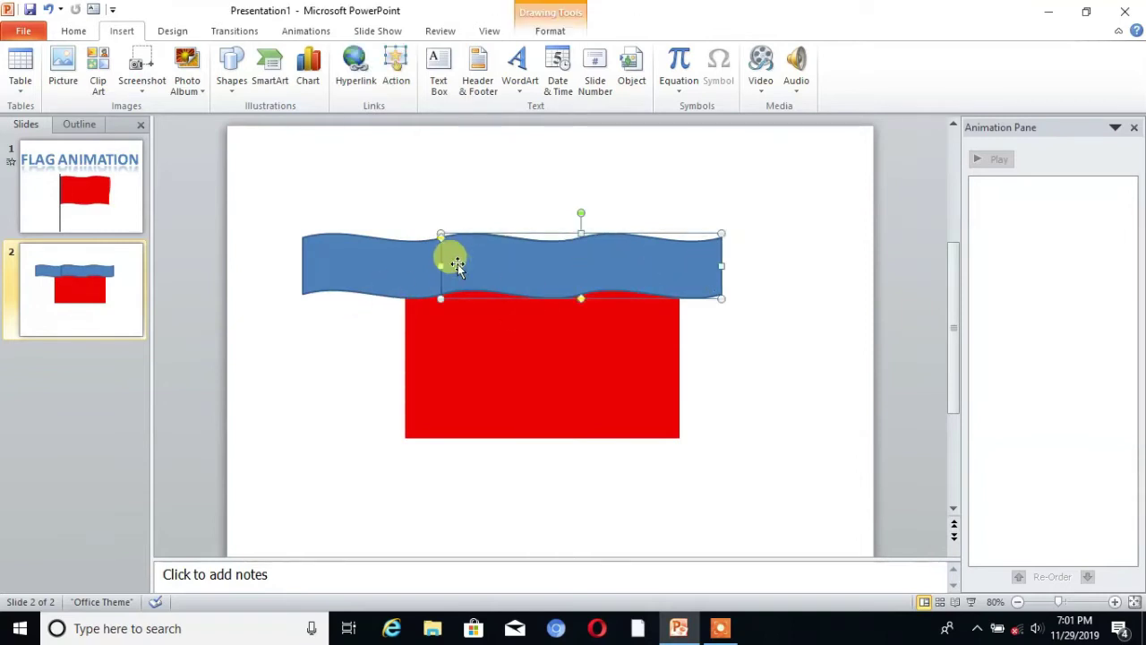
pyautogui.click(387, 265)
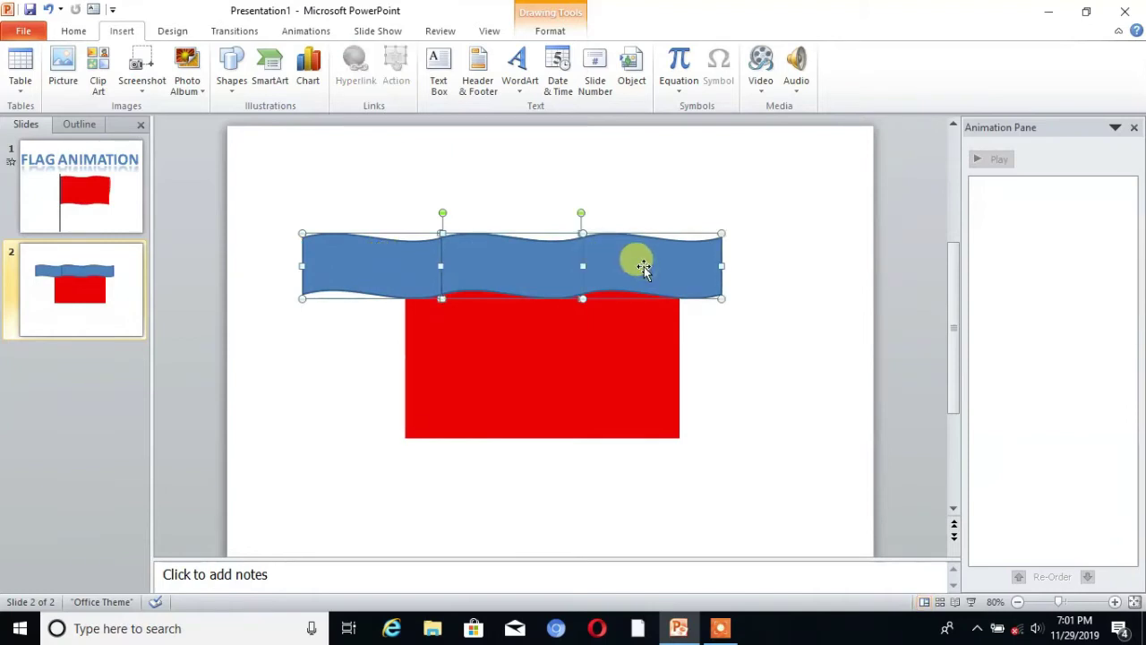
pyautogui.rightClick(644, 267)
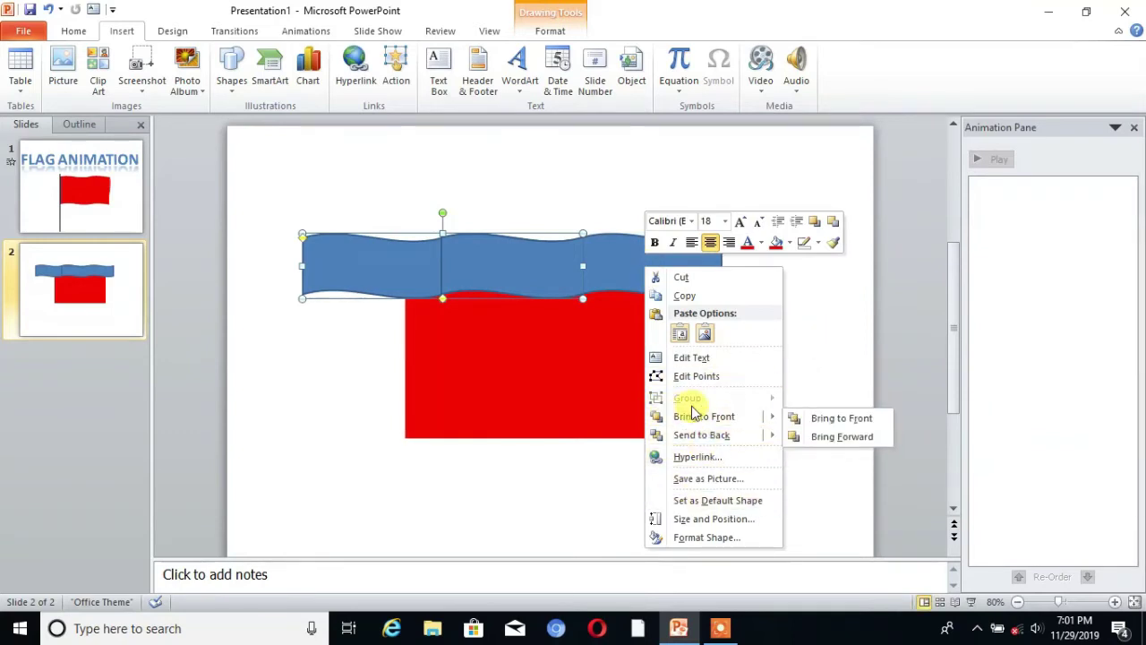
pyautogui.click(906, 366)
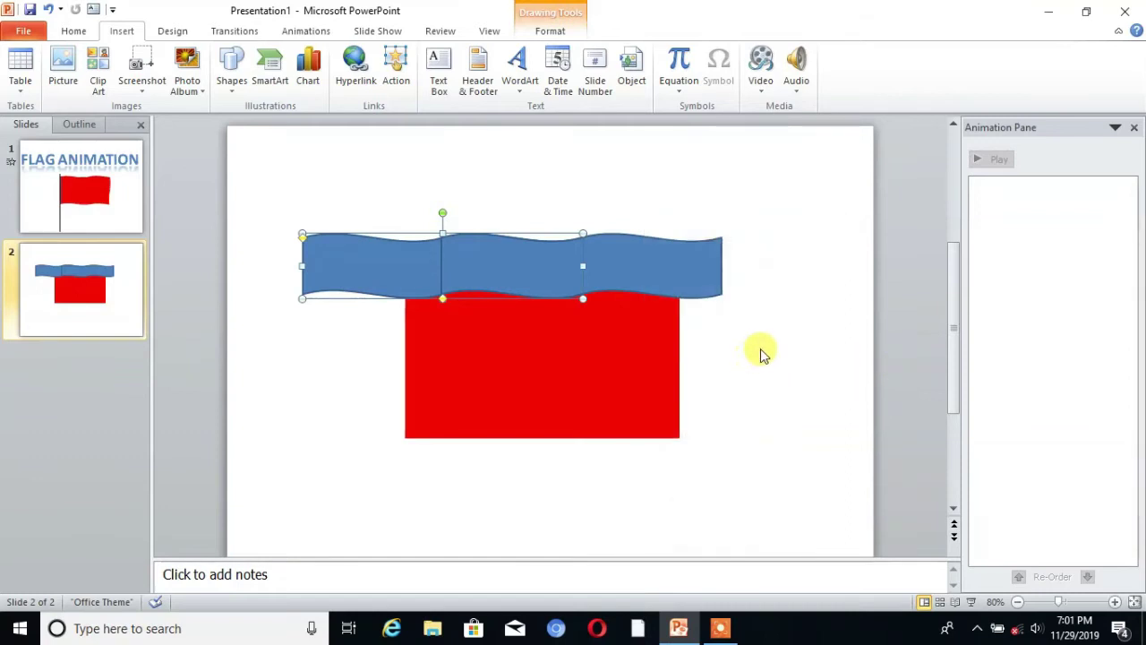
pyautogui.click(761, 345)
pyautogui.click(697, 270)
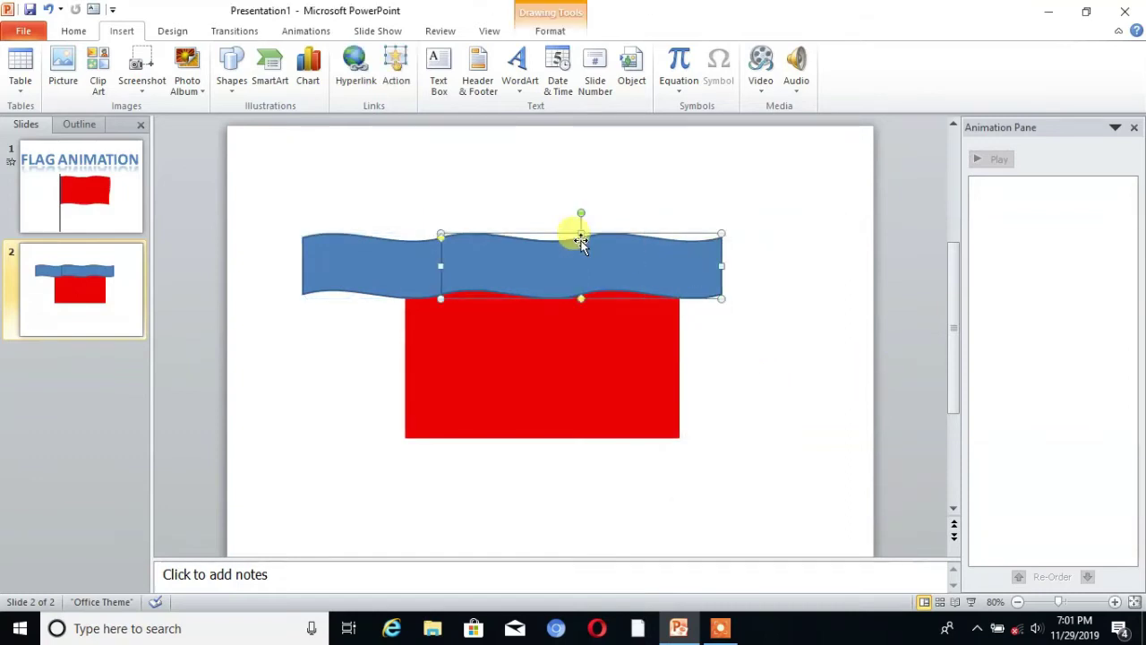
pyautogui.keyDown('shift'); pyautogui.click(387, 274); pyautogui.keyUp('shift')
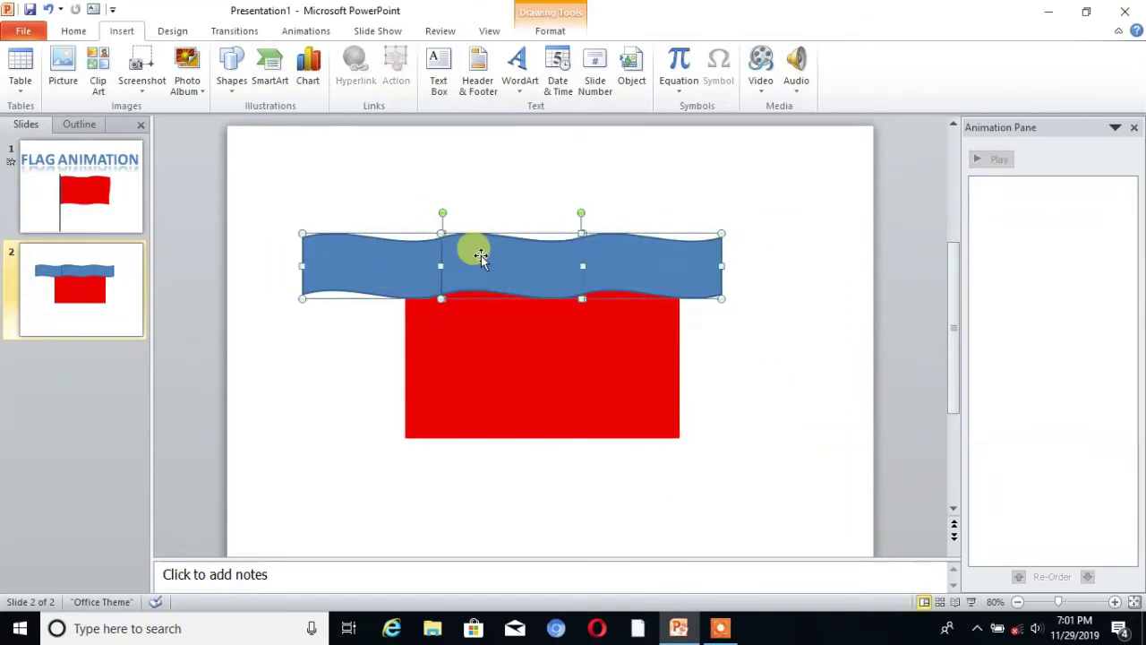
pyautogui.rightClick(481, 255)
pyautogui.moveTo(520, 352)
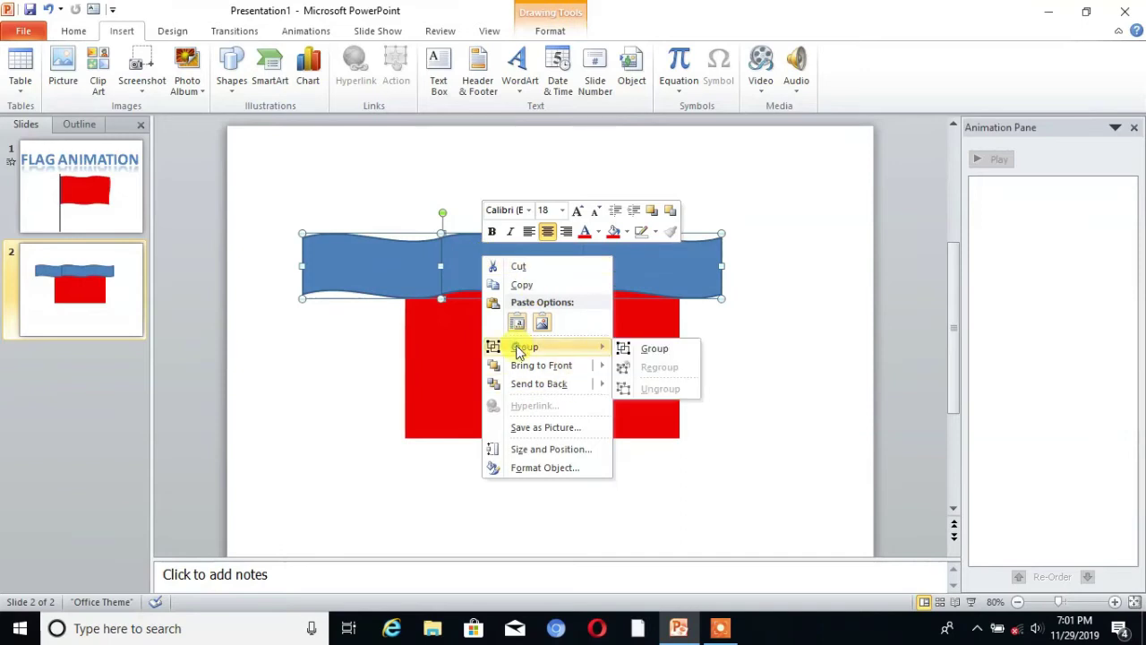
pyautogui.click(655, 349)
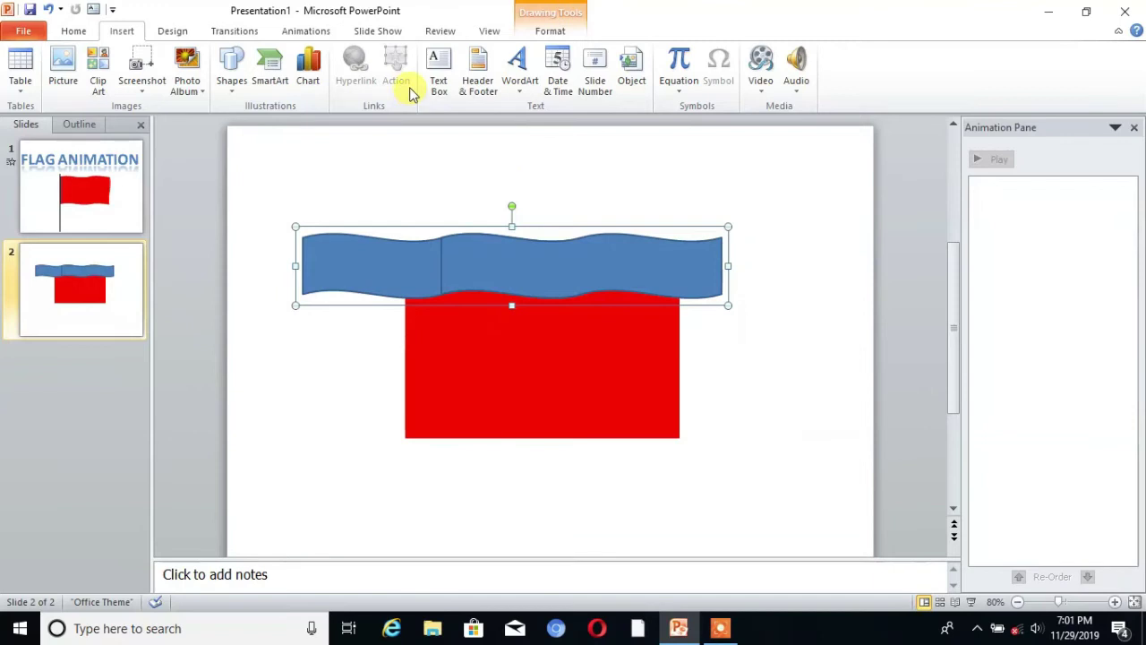
# Step: Give the wave group a Lines motion path running rightward and preview it
pyautogui.click(312, 31)
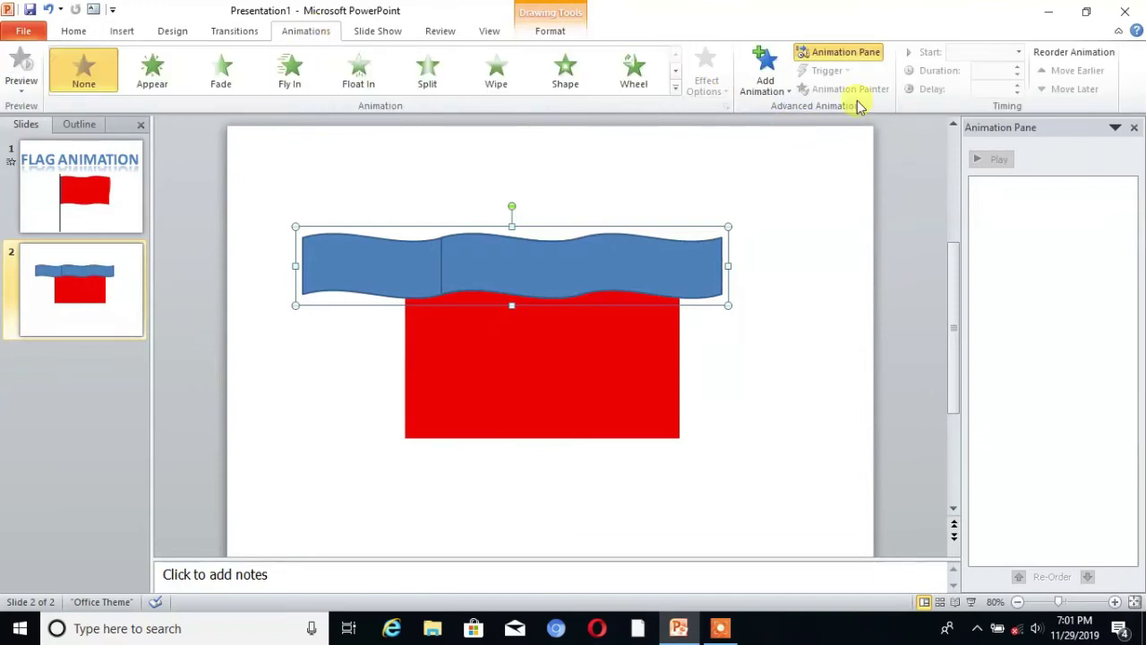
pyautogui.click(781, 87)
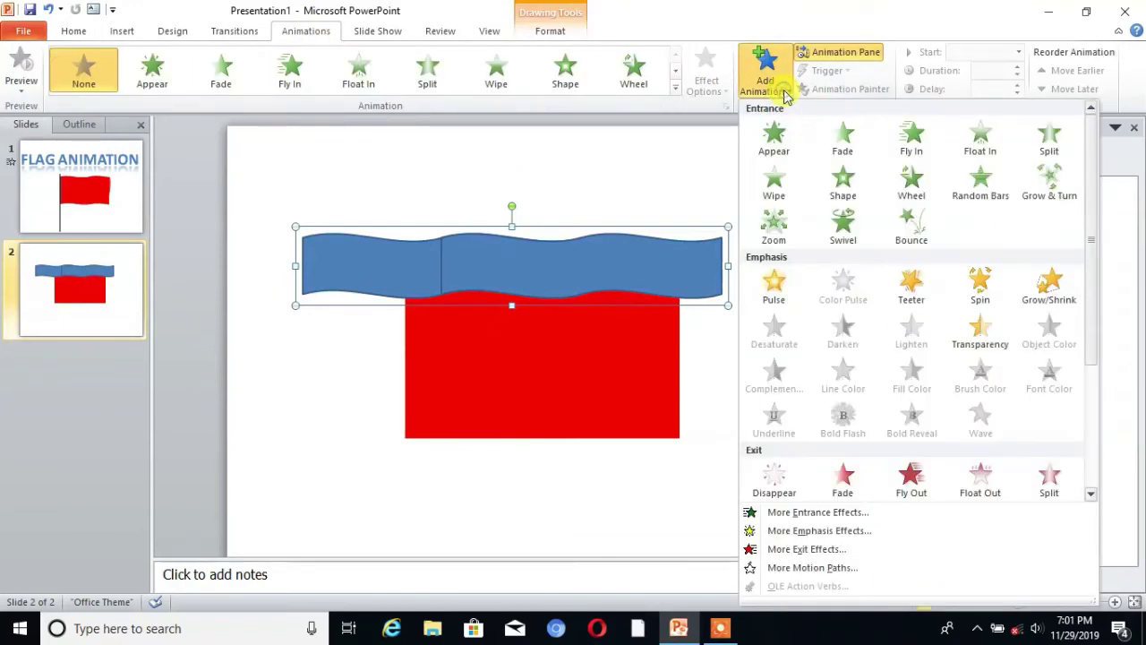
pyautogui.moveTo(1095, 225); pyautogui.dragTo(1090, 363)
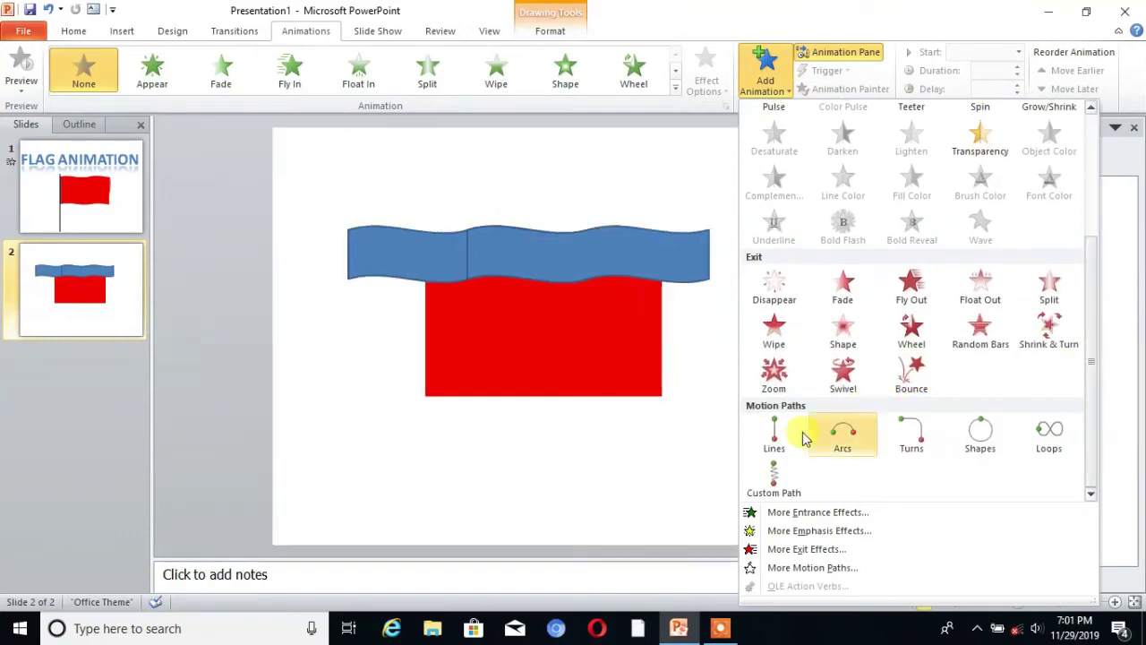
pyautogui.click(774, 431)
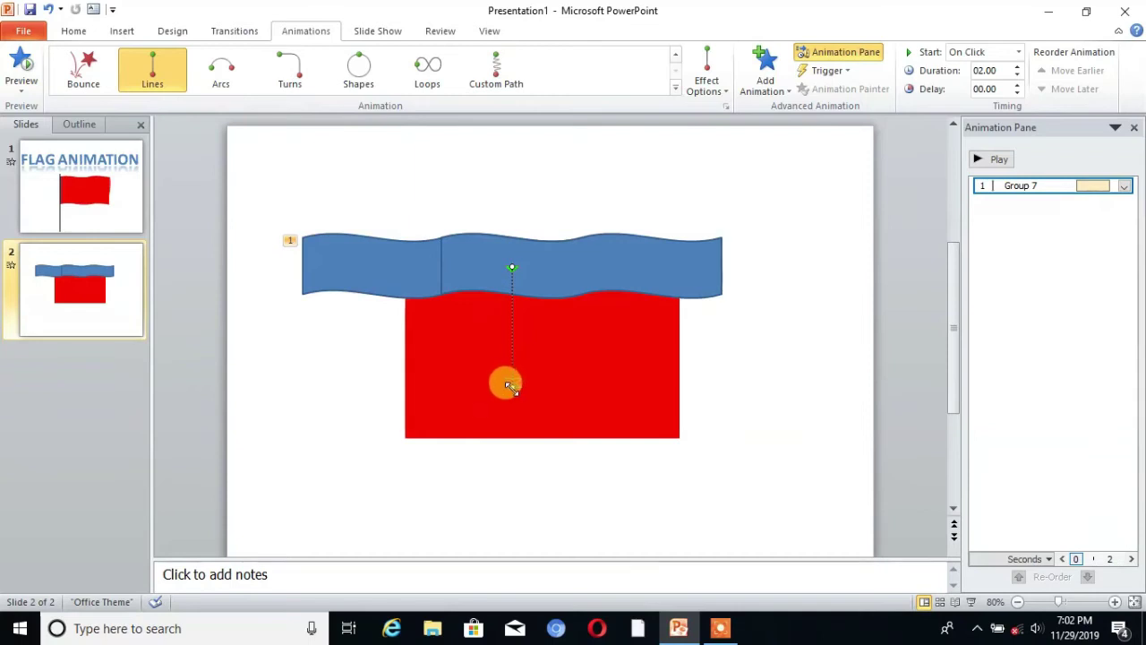
pyautogui.moveTo(507, 385); pyautogui.dragTo(661, 270)
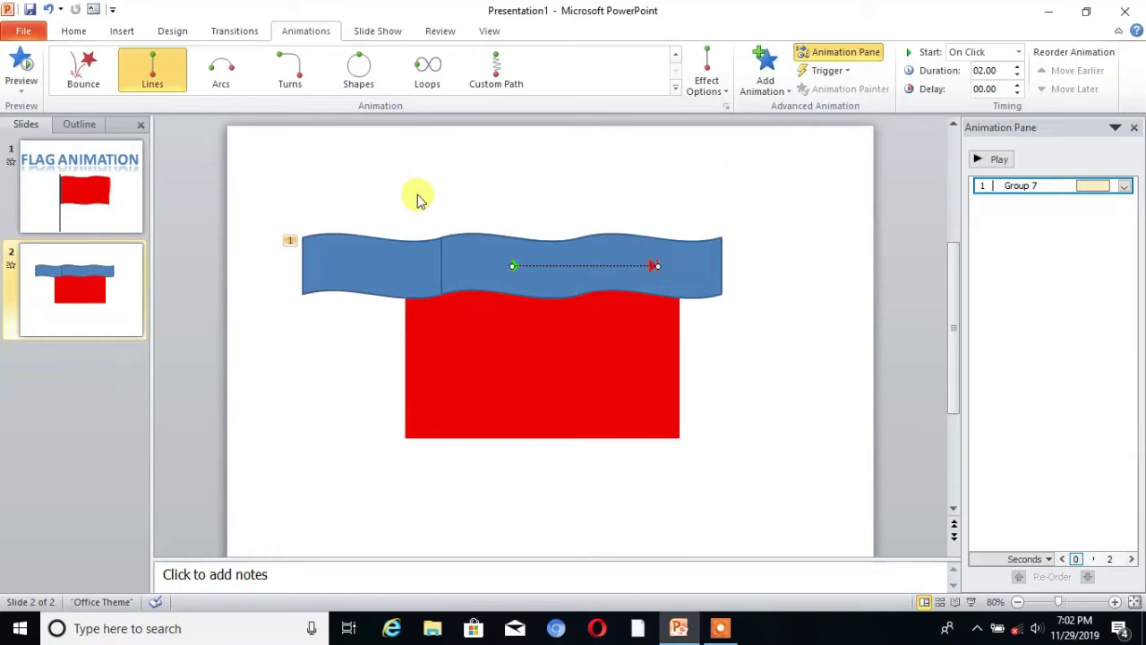
pyautogui.click(28, 64)
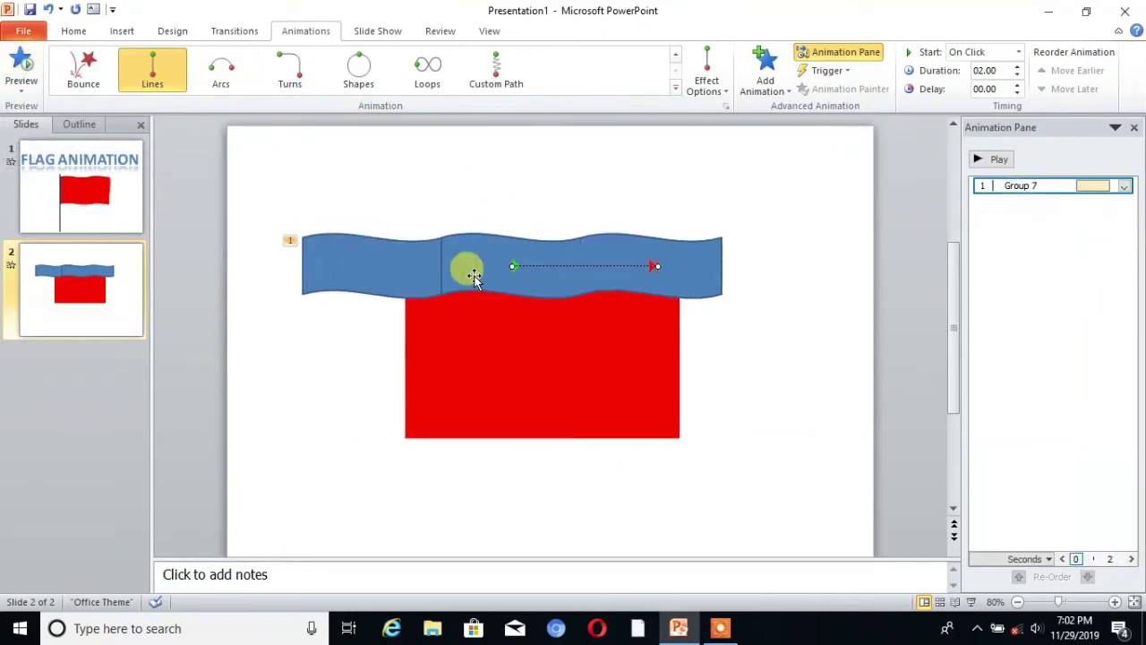
# Step: Shift the wave group left and widen it, previewing the animation after each adjustment
pyautogui.click(474, 278)
pyautogui.moveTo(475, 277); pyautogui.dragTo(431, 271)
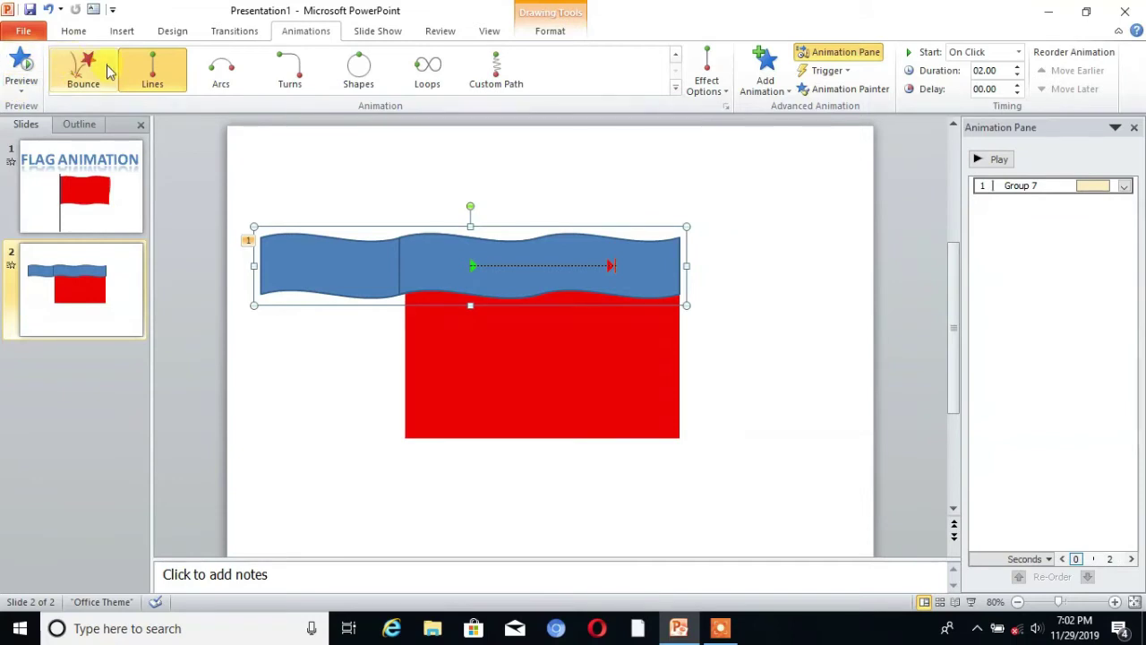
pyautogui.click(20, 67)
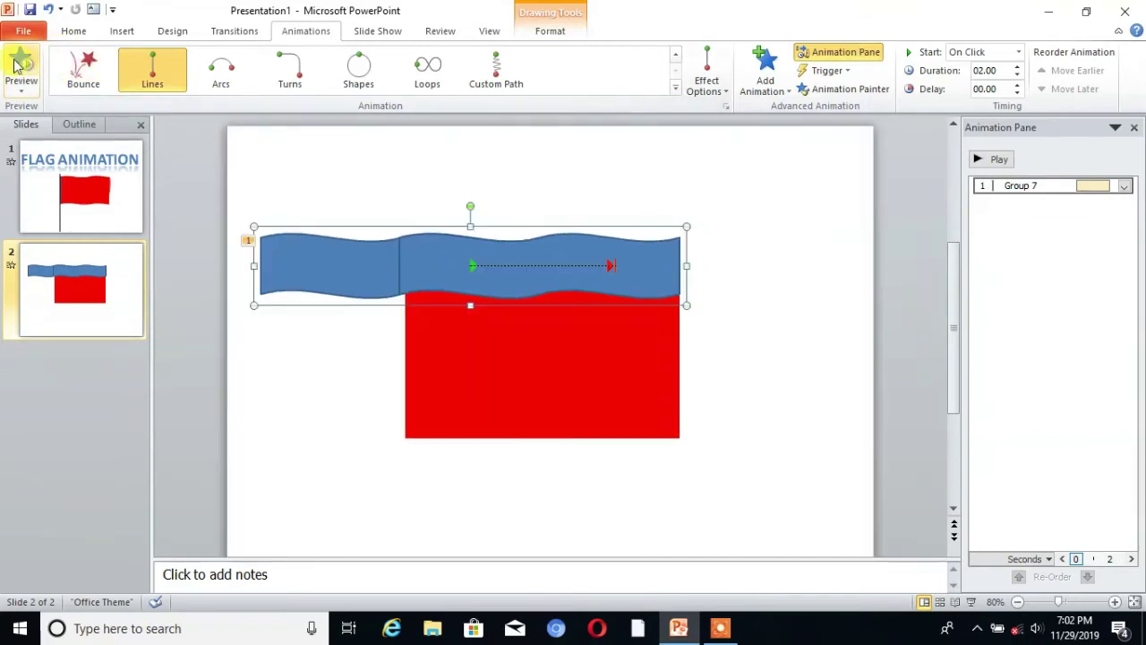
pyautogui.click(14, 64)
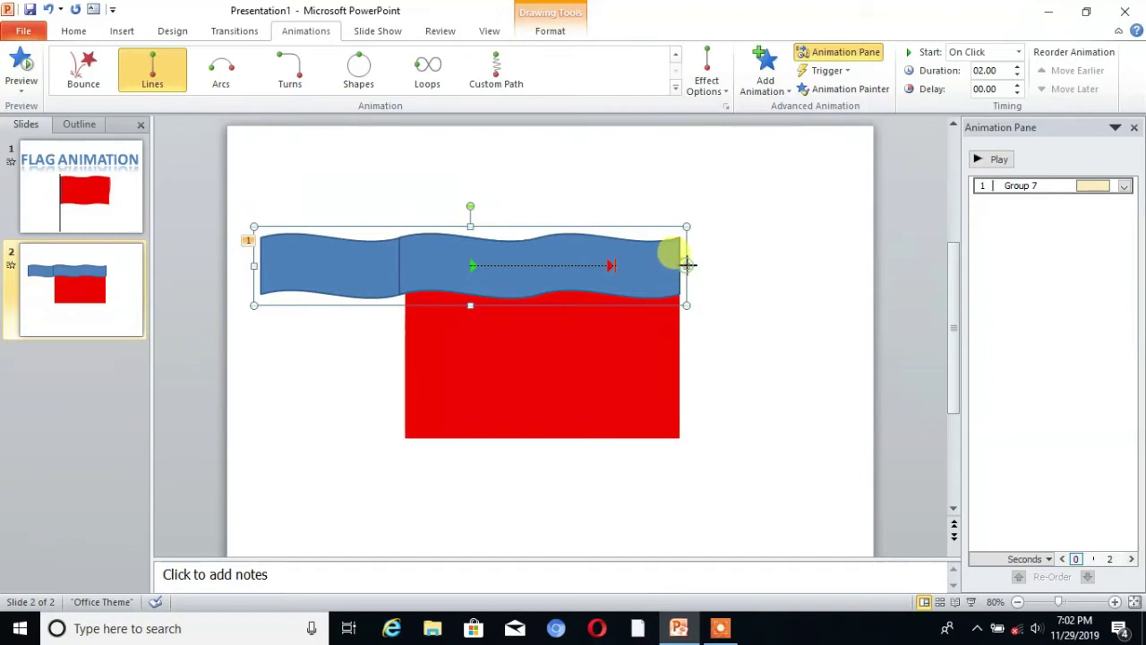
pyautogui.moveTo(687, 265); pyautogui.dragTo(714, 265)
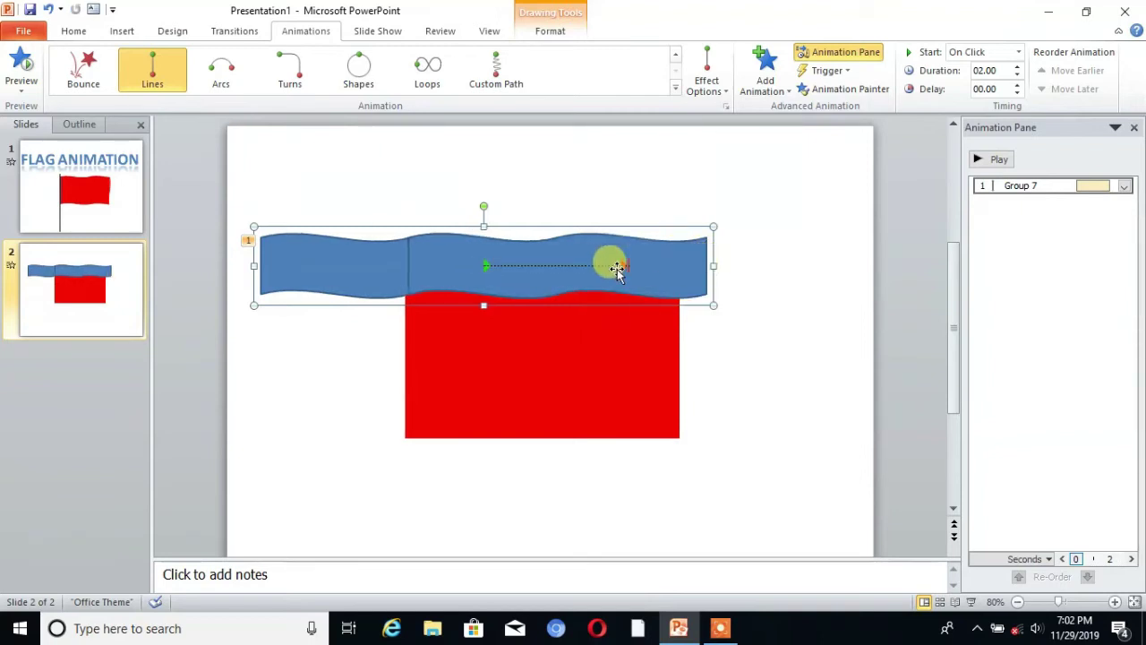
pyautogui.moveTo(363, 258); pyautogui.dragTo(348, 261)
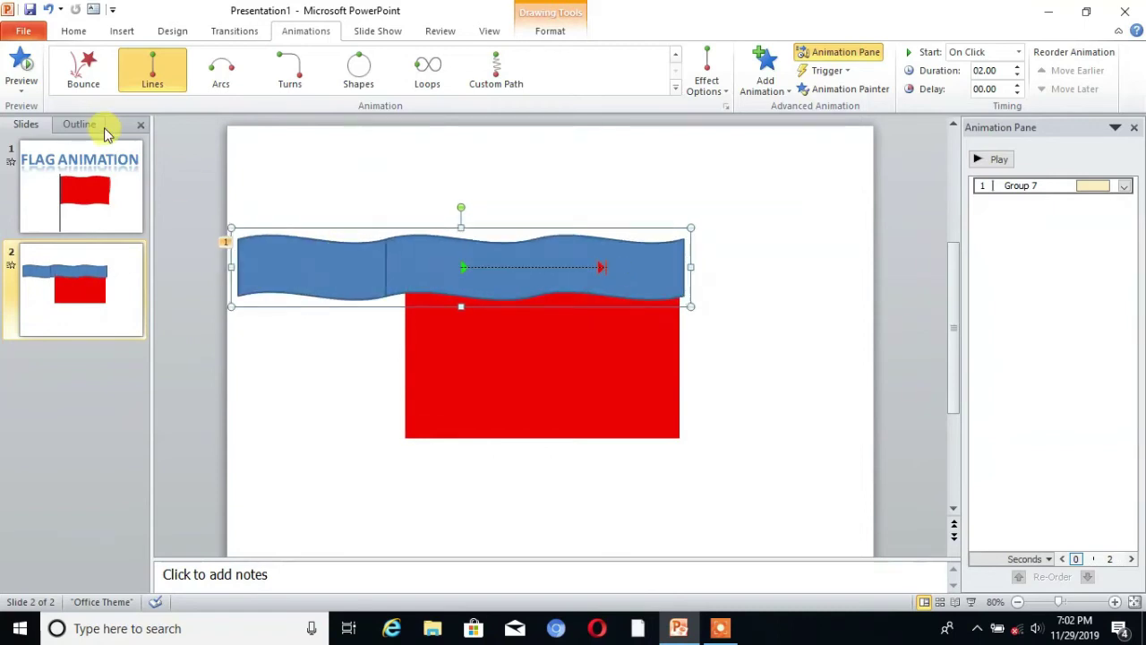
pyautogui.click(22, 67)
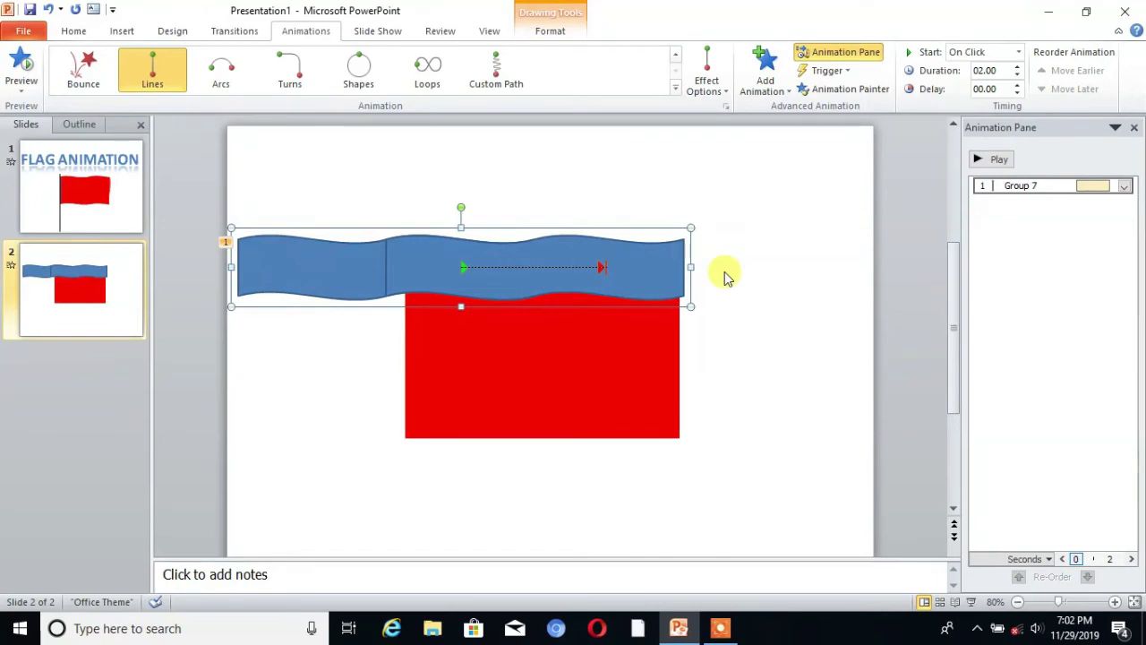
# Step: Duplicate the animated wave group with Ctrl+D and place the copy along the rectangle's bottom edge
pyautogui.click(663, 261)
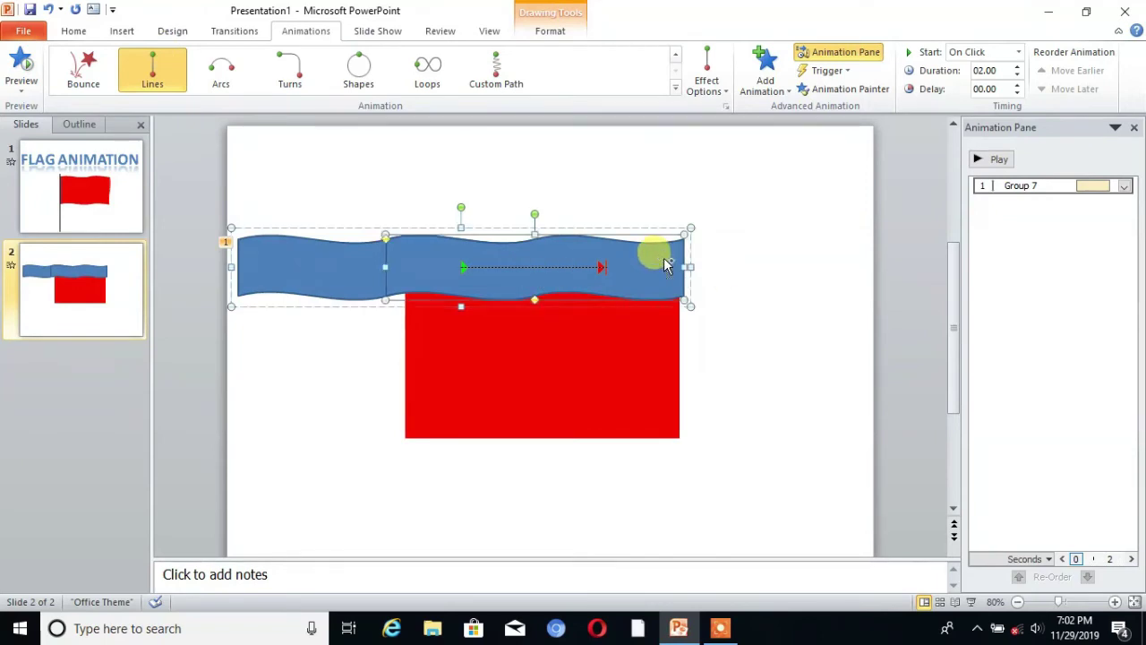
pyautogui.hotkey('ctrl', 'v')
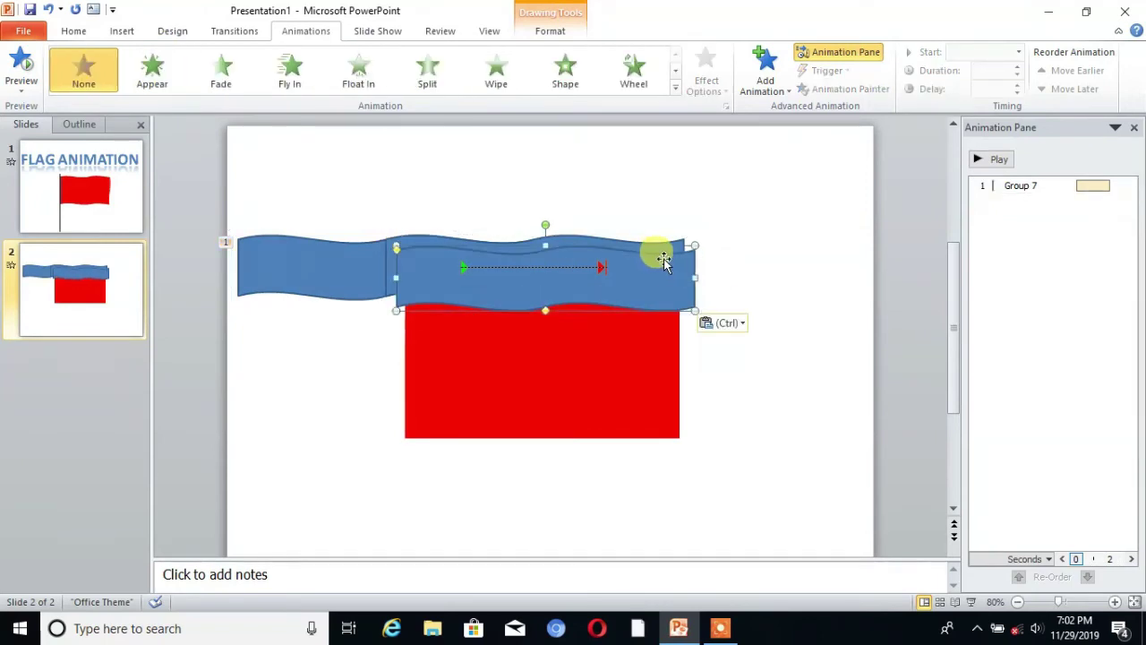
pyautogui.hotkey('ctrl', 'z')
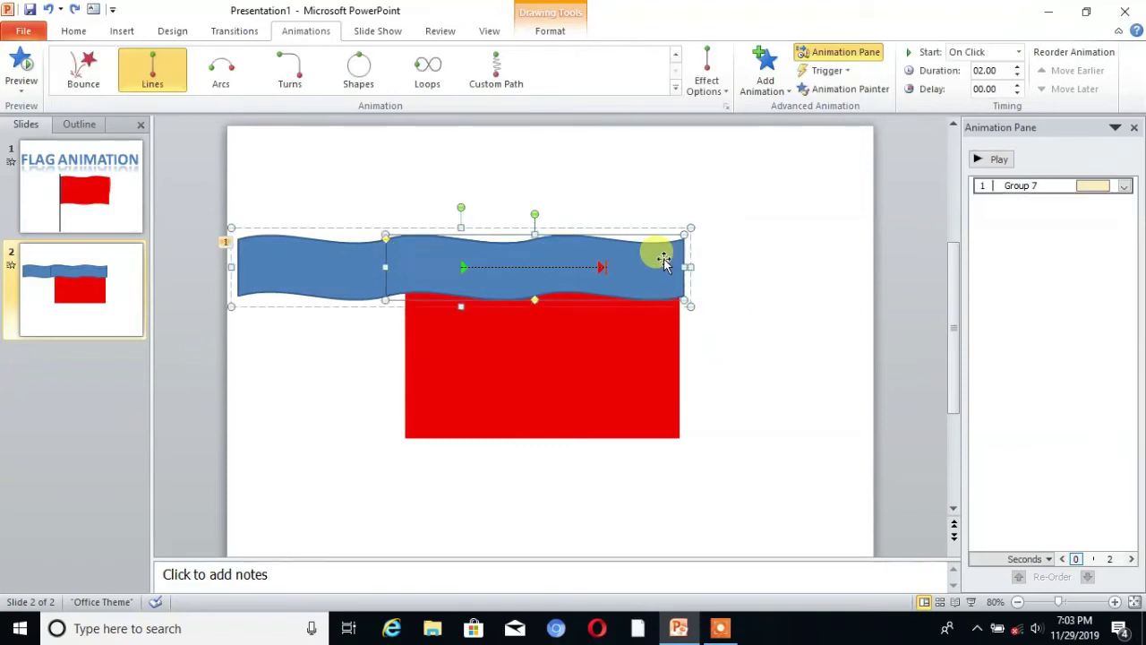
pyautogui.click(762, 313)
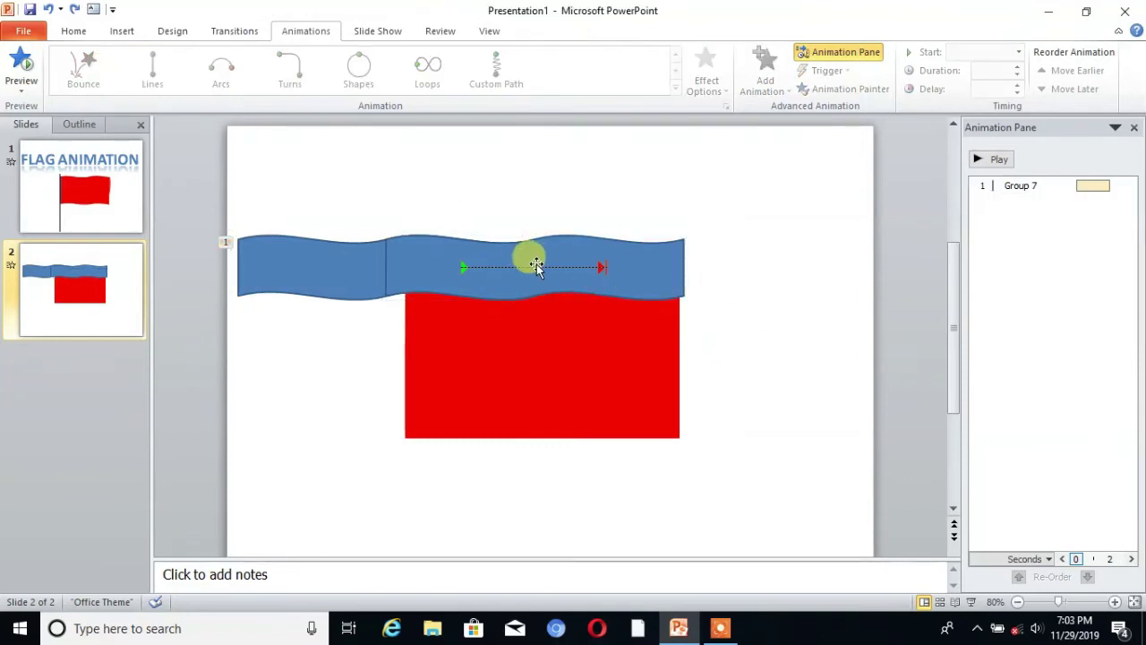
pyautogui.click(293, 269)
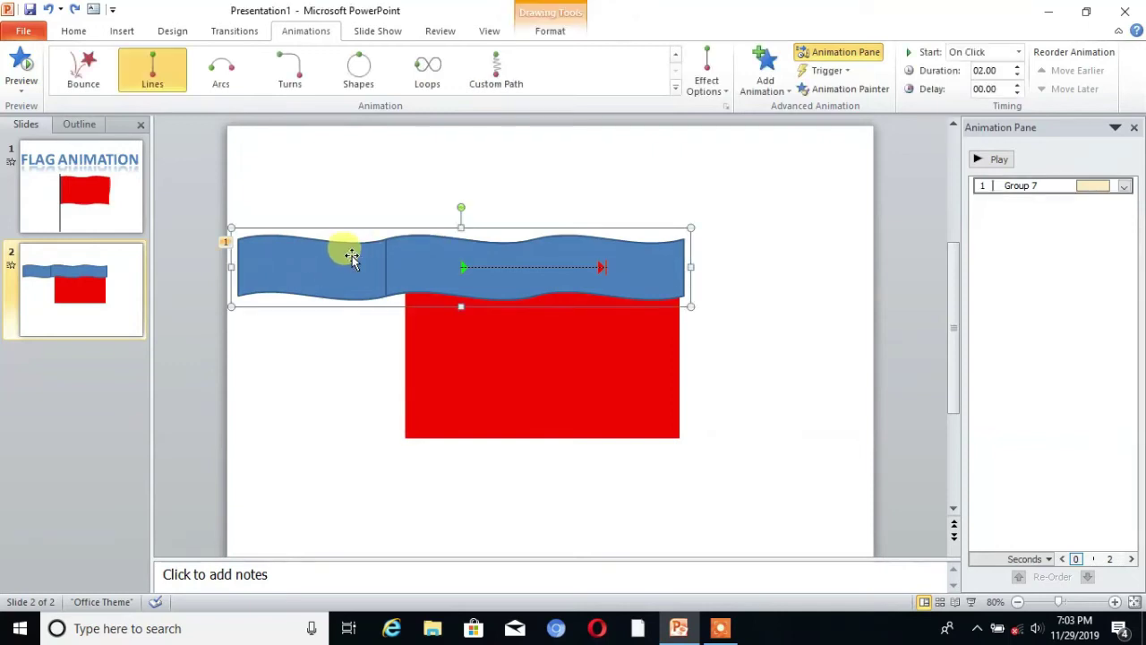
pyautogui.hotkey('ctrl', 'd')
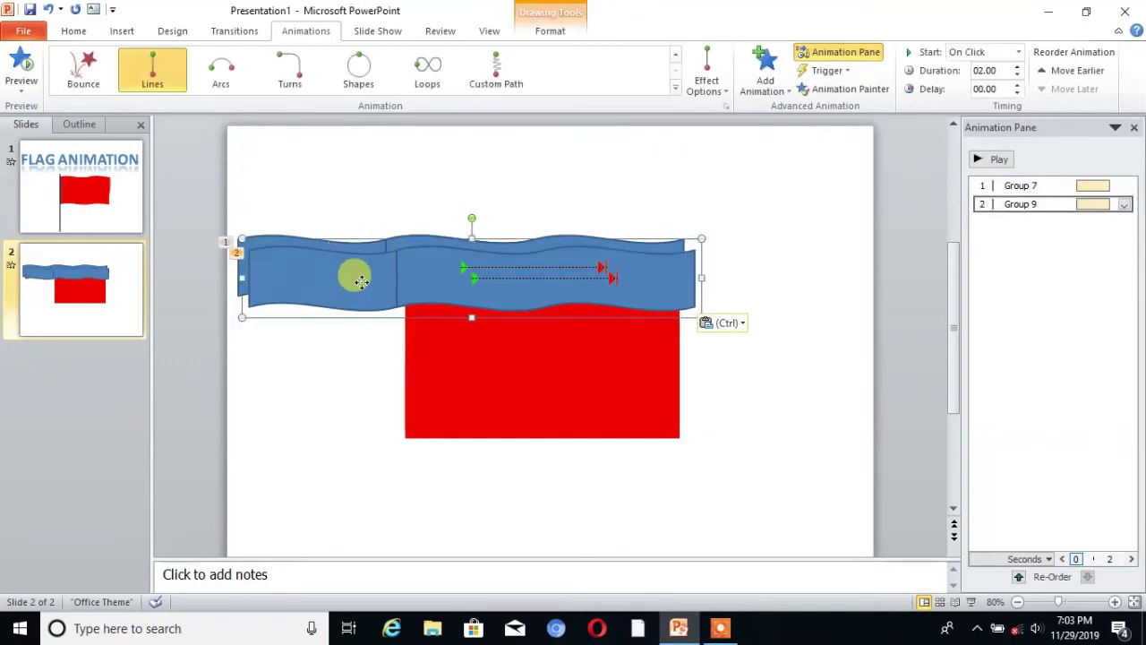
pyautogui.moveTo(353, 274); pyautogui.dragTo(367, 453)
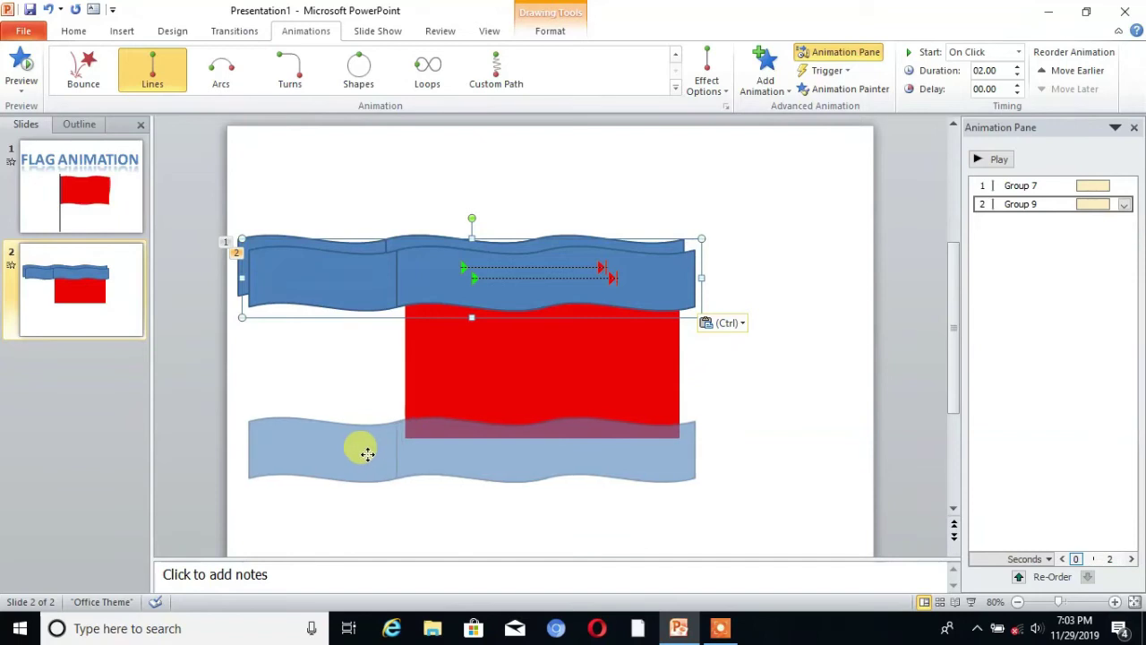
pyautogui.moveTo(367, 454); pyautogui.dragTo(357, 460)
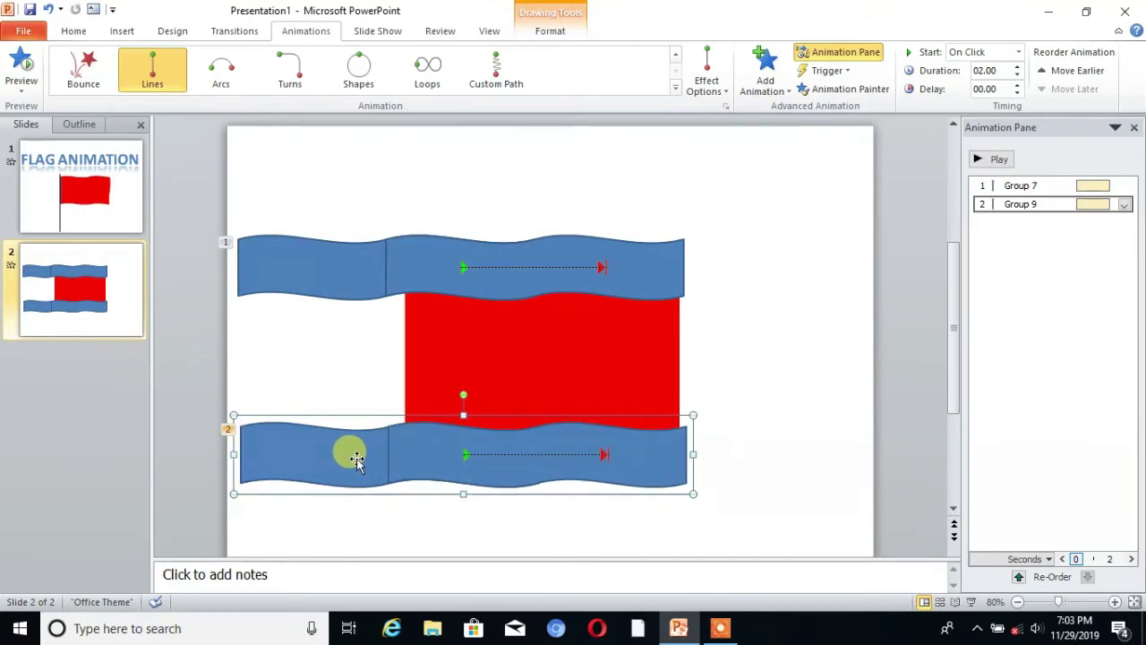
pyautogui.moveTo(515, 255); pyautogui.dragTo(518, 253)
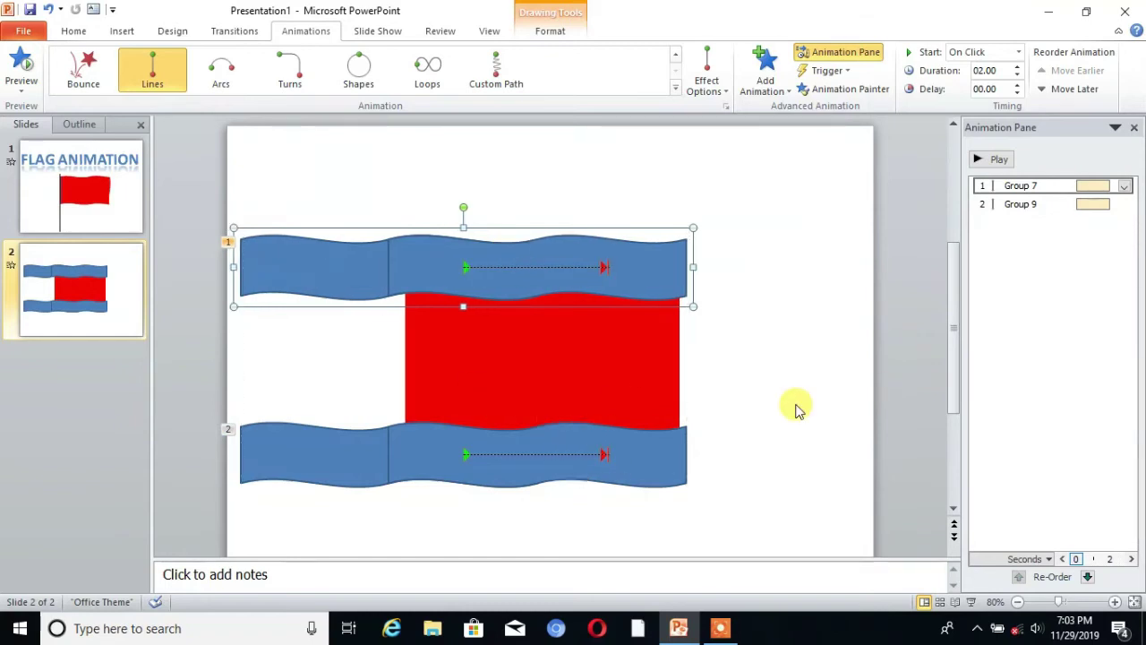
# Step: Paste a third copy of the wave group and move it across the flag's middle
pyautogui.hotkey('ctrl', 'v')
pyautogui.moveTo(496, 259); pyautogui.dragTo(612, 332)
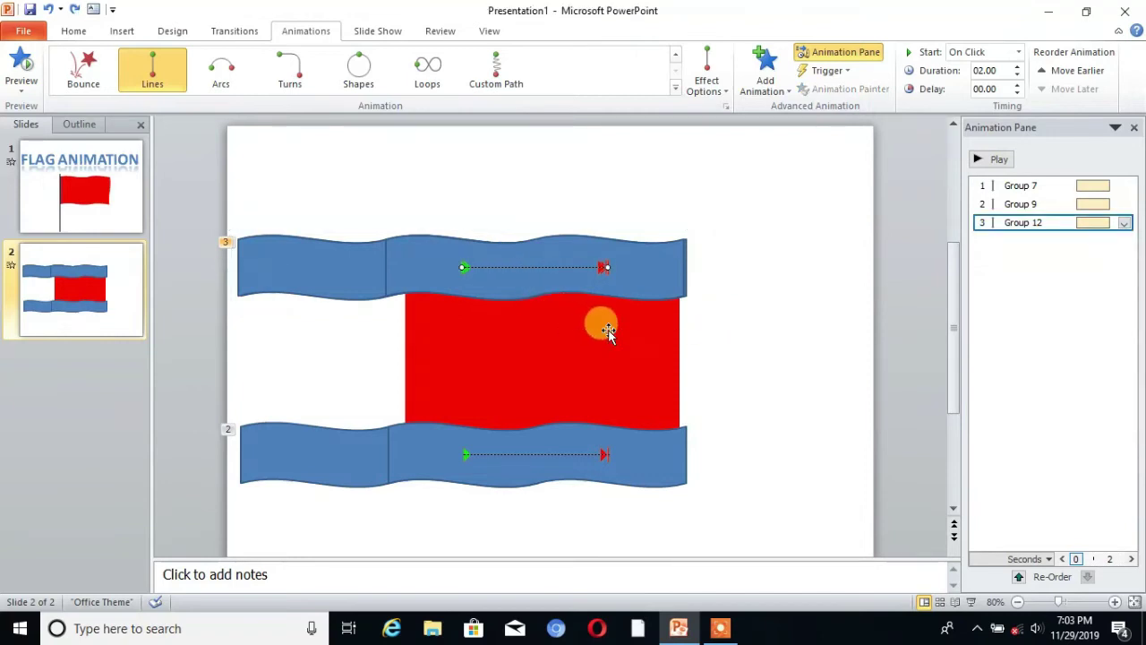
pyautogui.moveTo(639, 258); pyautogui.dragTo(704, 342)
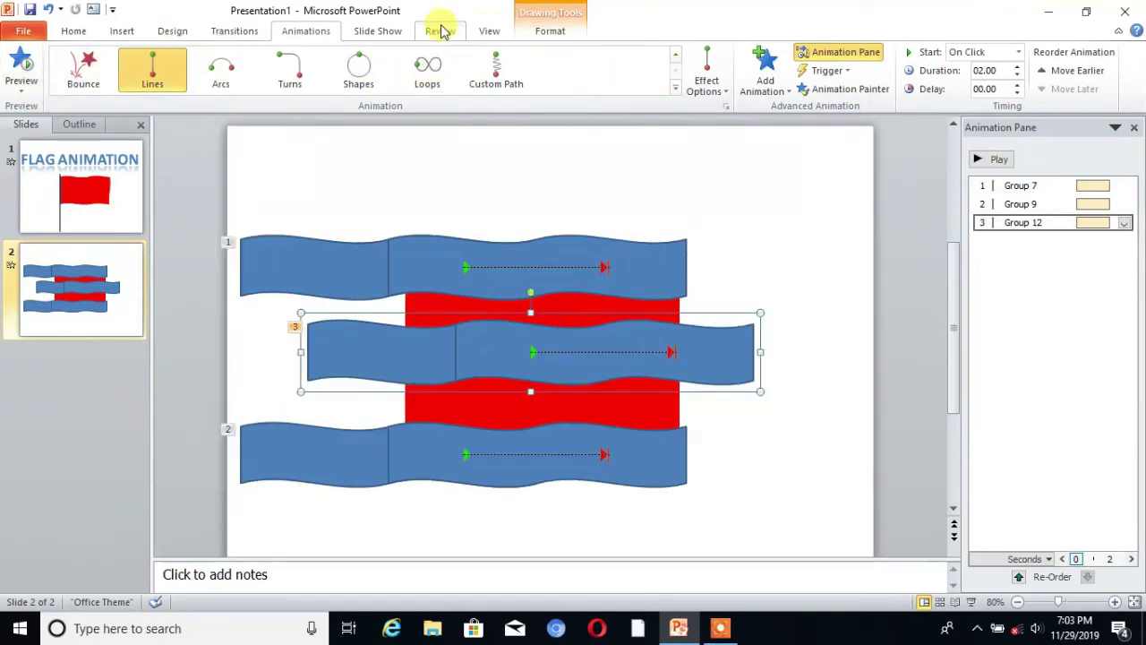
# Step: Rotate the third strip group 90° to the right
pyautogui.click(553, 32)
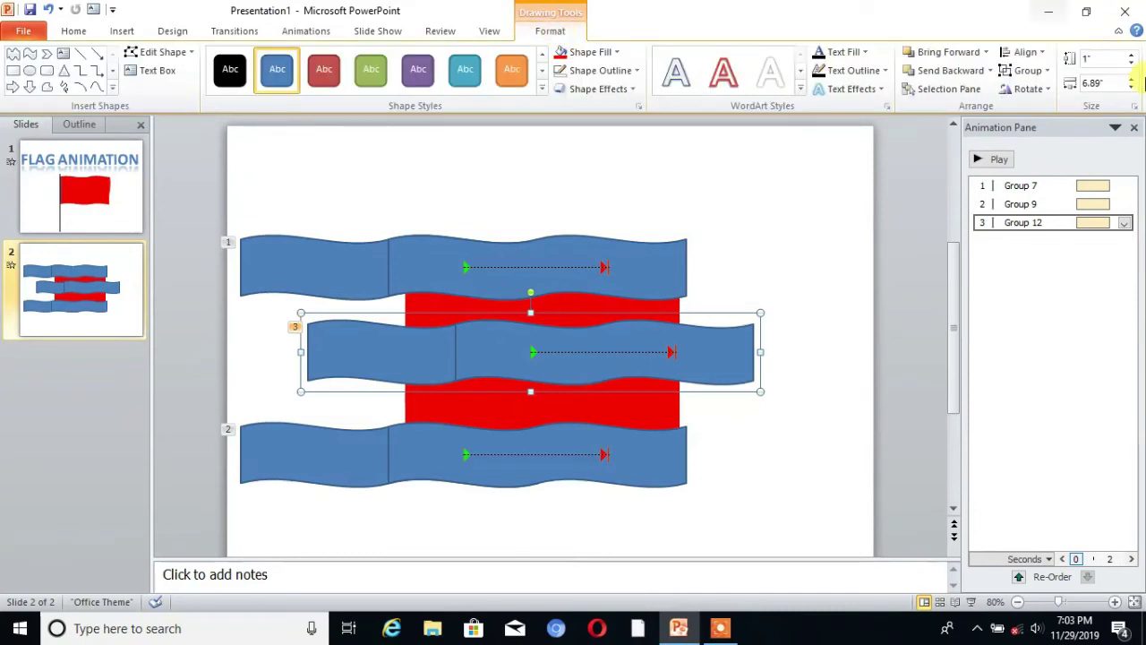
pyautogui.click(1047, 91)
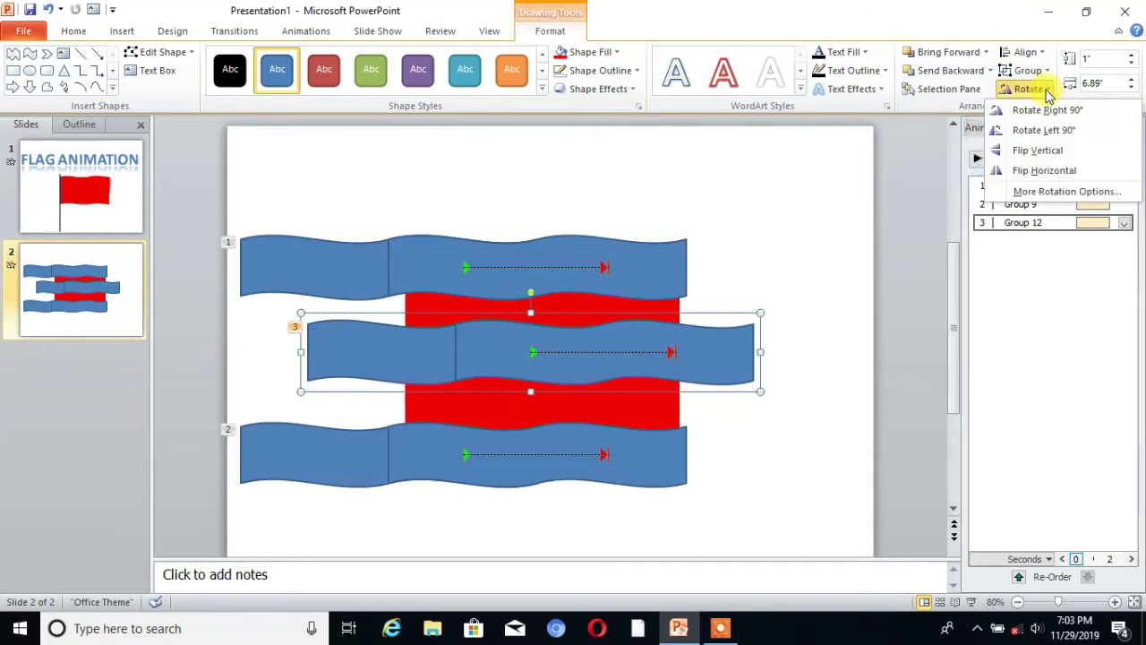
pyautogui.click(1053, 112)
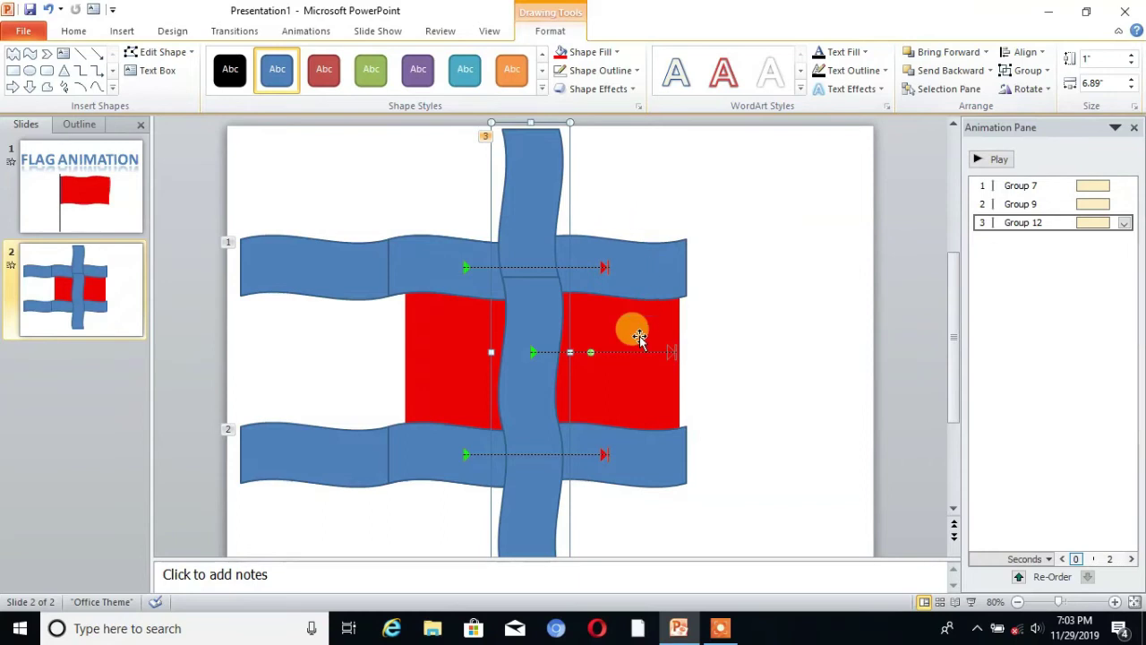
# Step: Move the vertical strip to the flag's right edge, end its motion path at the top, and preview
pyautogui.moveTo(532, 405); pyautogui.dragTo(687, 404)
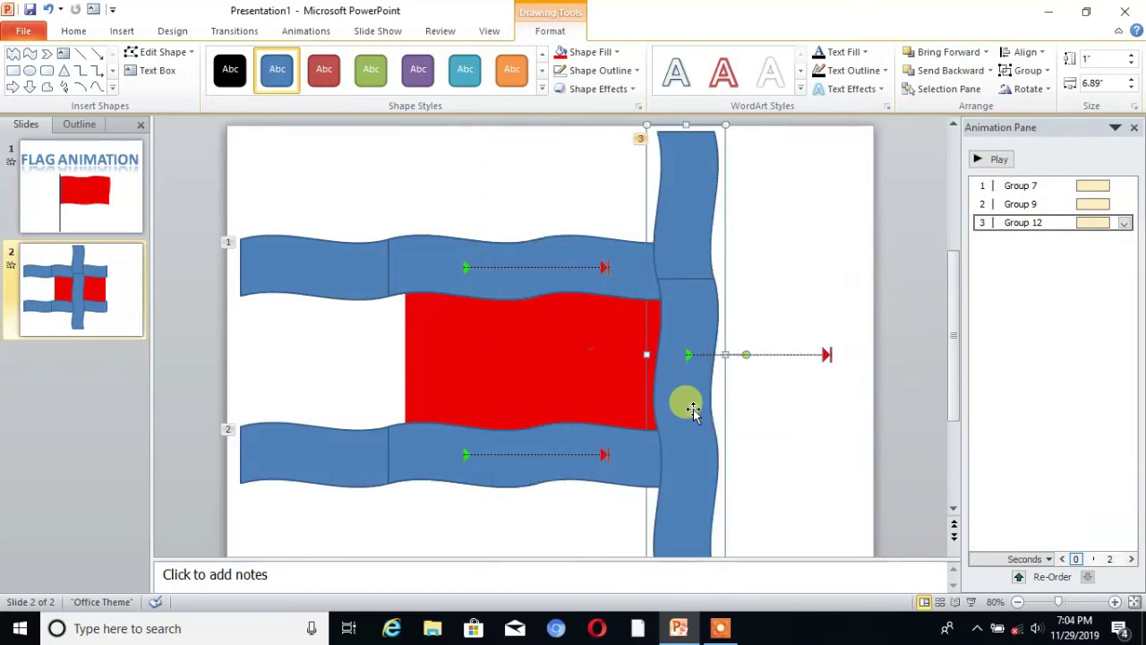
pyautogui.click(828, 355)
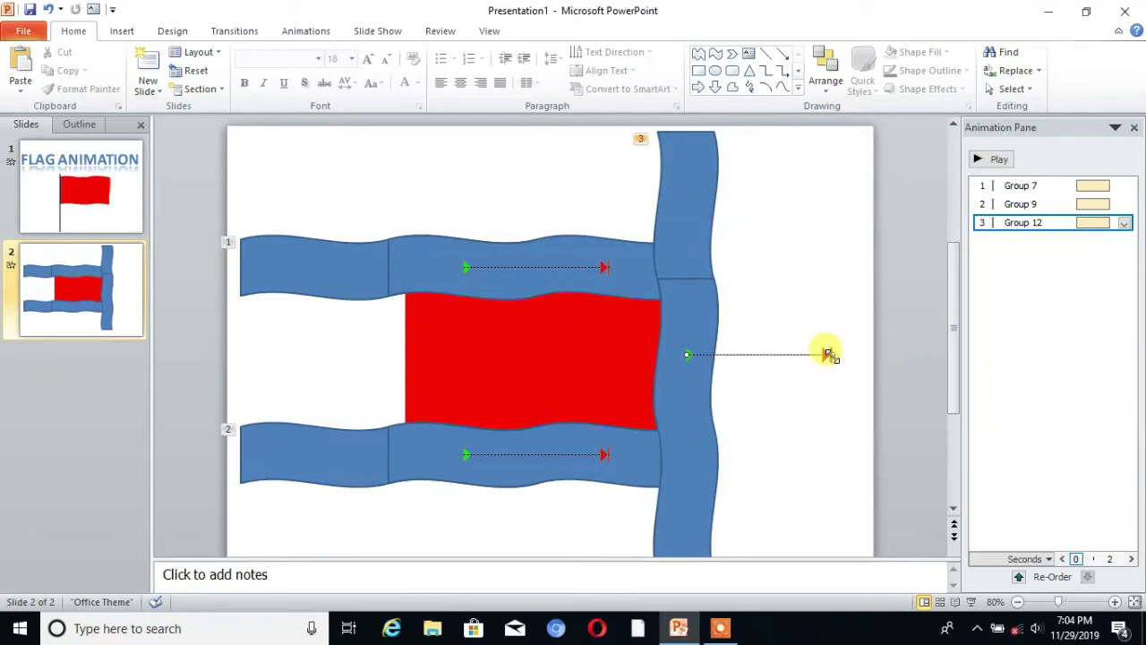
pyautogui.moveTo(828, 355); pyautogui.dragTo(685, 232)
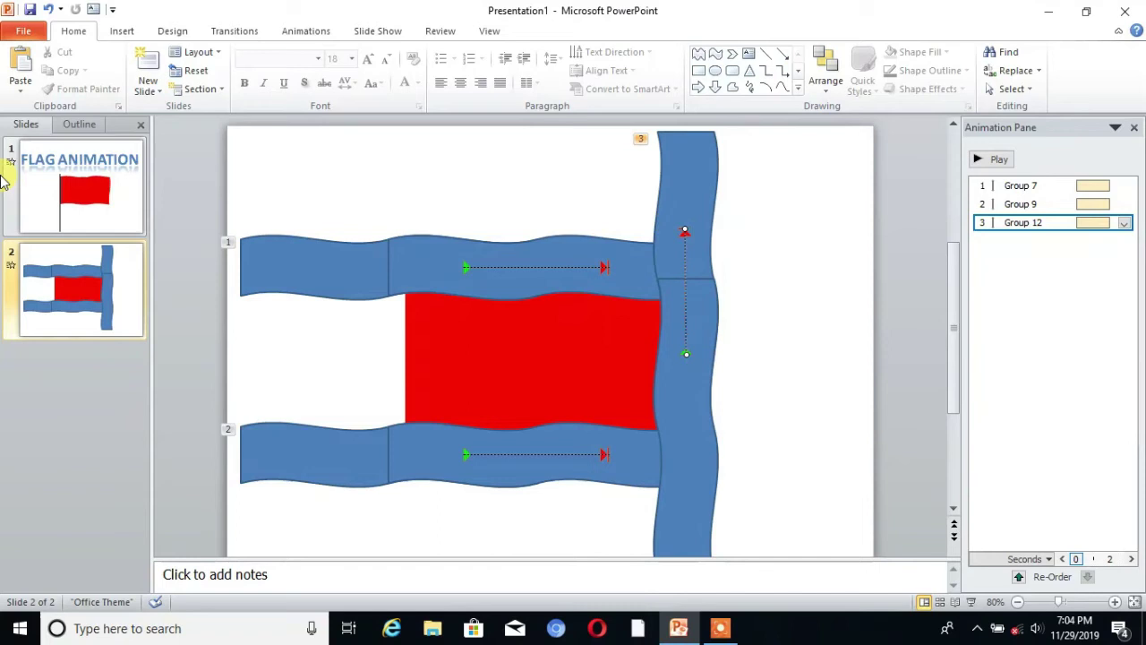
pyautogui.click(305, 32)
pyautogui.click(21, 68)
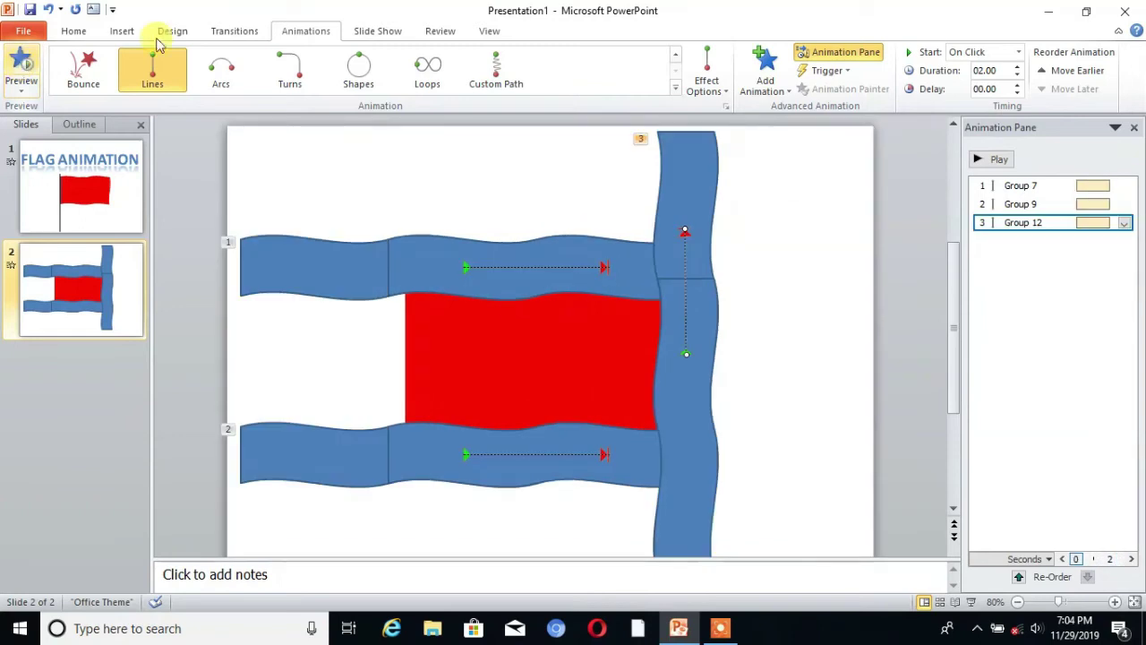
# Step: Set the Group 7 and Group 9 animations to start With Previous
pyautogui.click(324, 267)
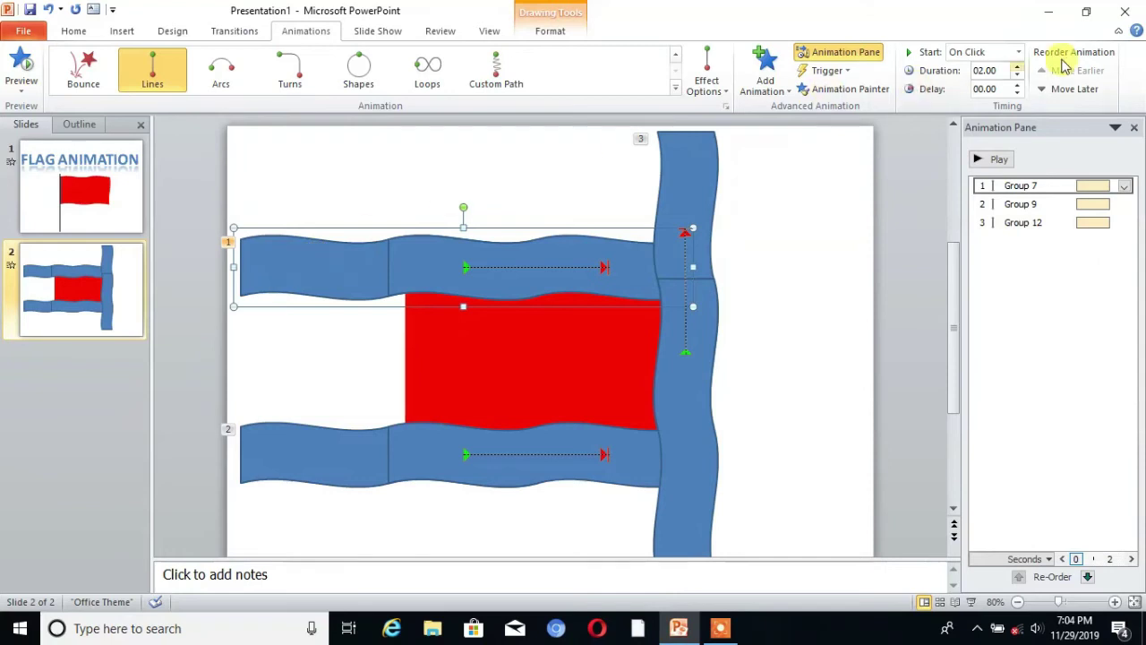
pyautogui.click(1022, 56)
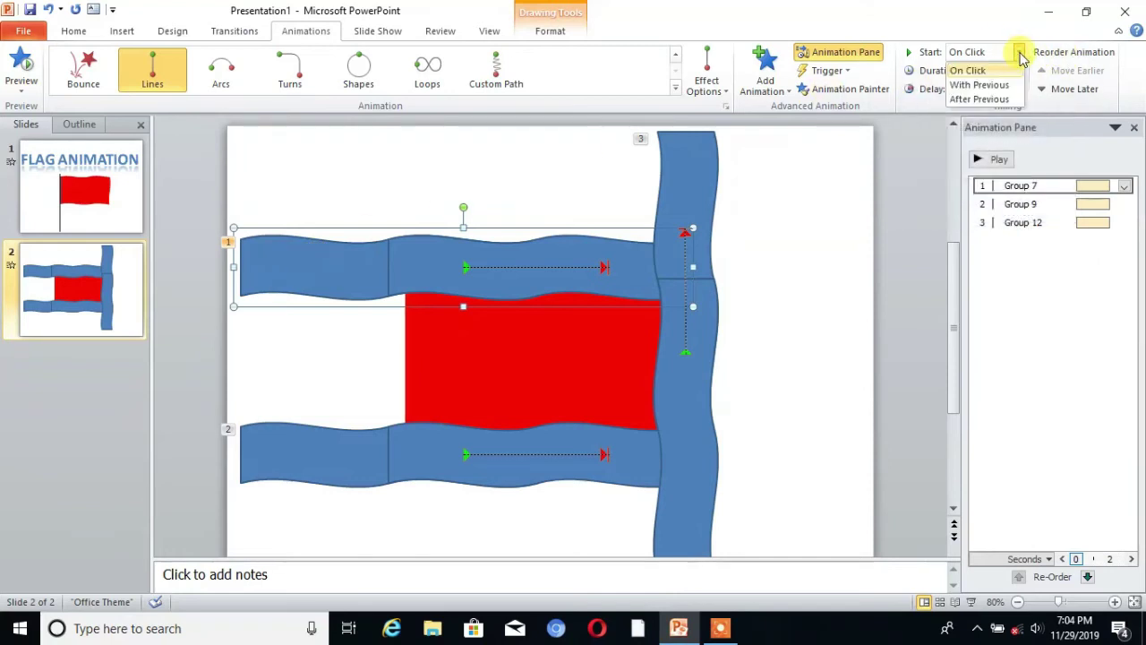
pyautogui.click(1000, 85)
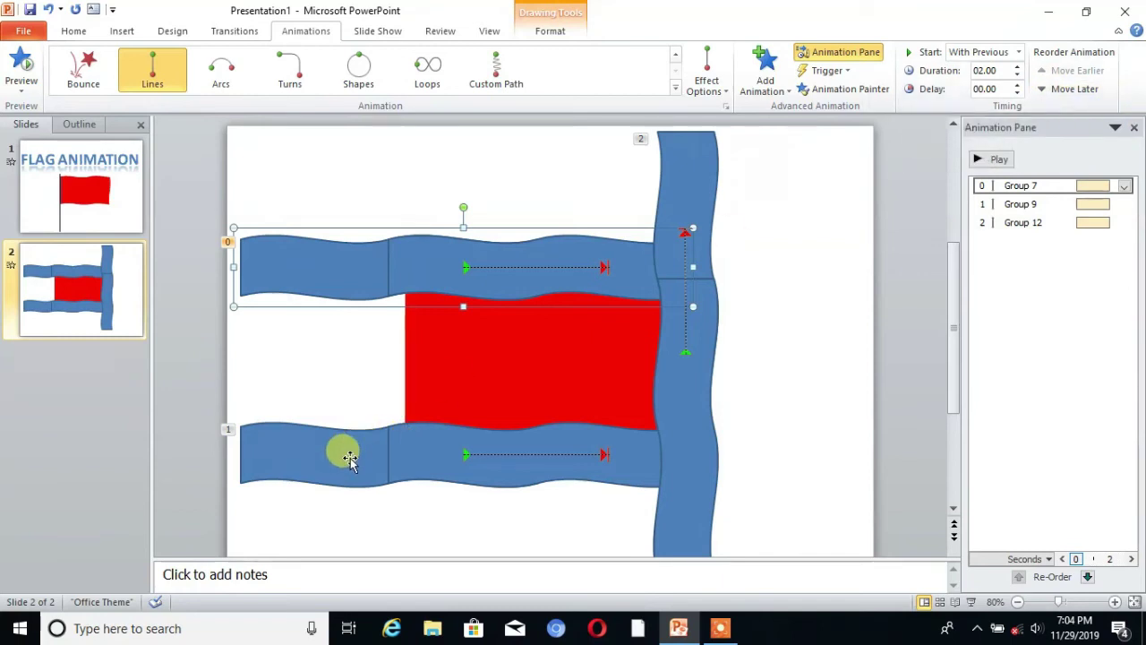
pyautogui.click(349, 459)
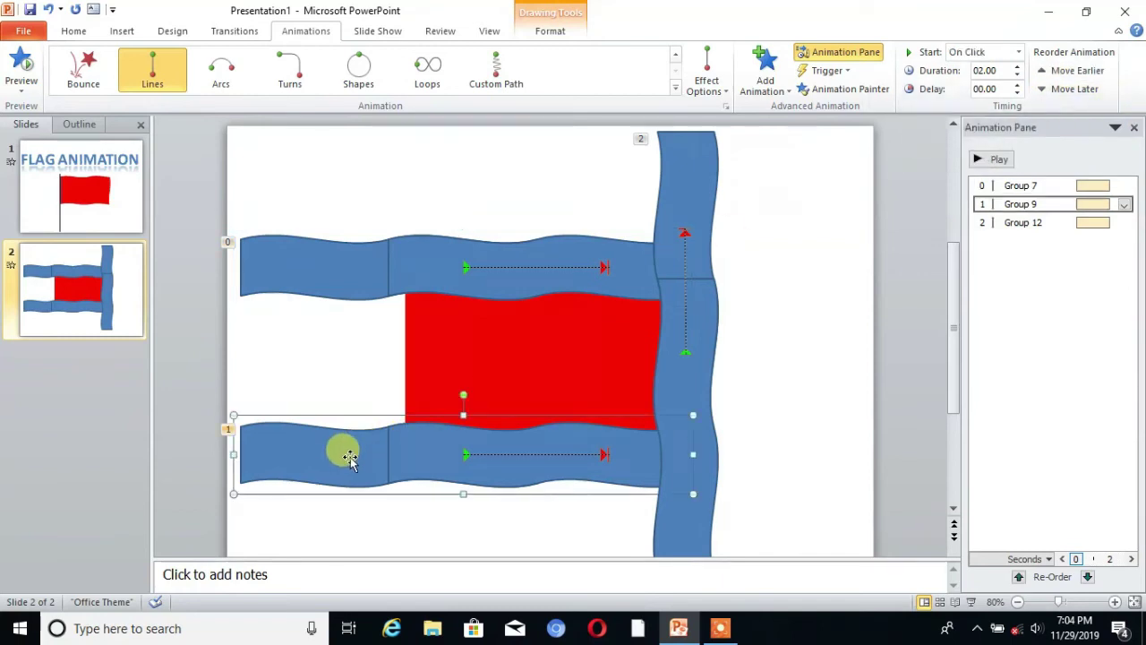
pyautogui.click(1018, 52)
pyautogui.click(981, 82)
# Step: Select Groups 7, 12 and 9 together and open their animation options menu
pyautogui.click(541, 254)
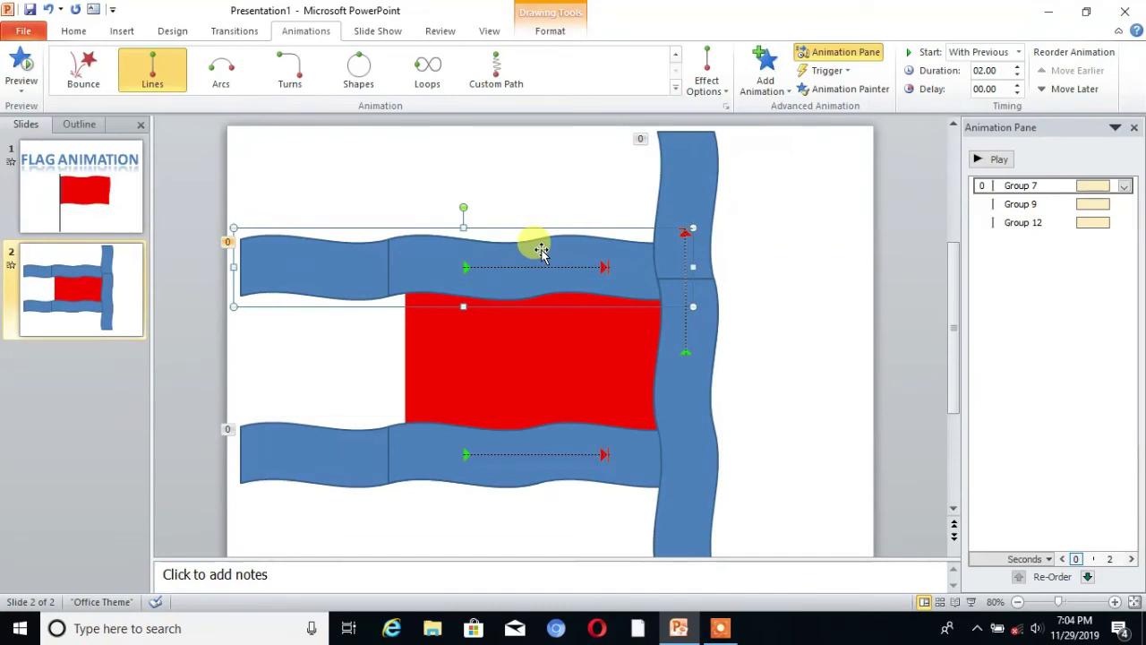
pyautogui.click(685, 174)
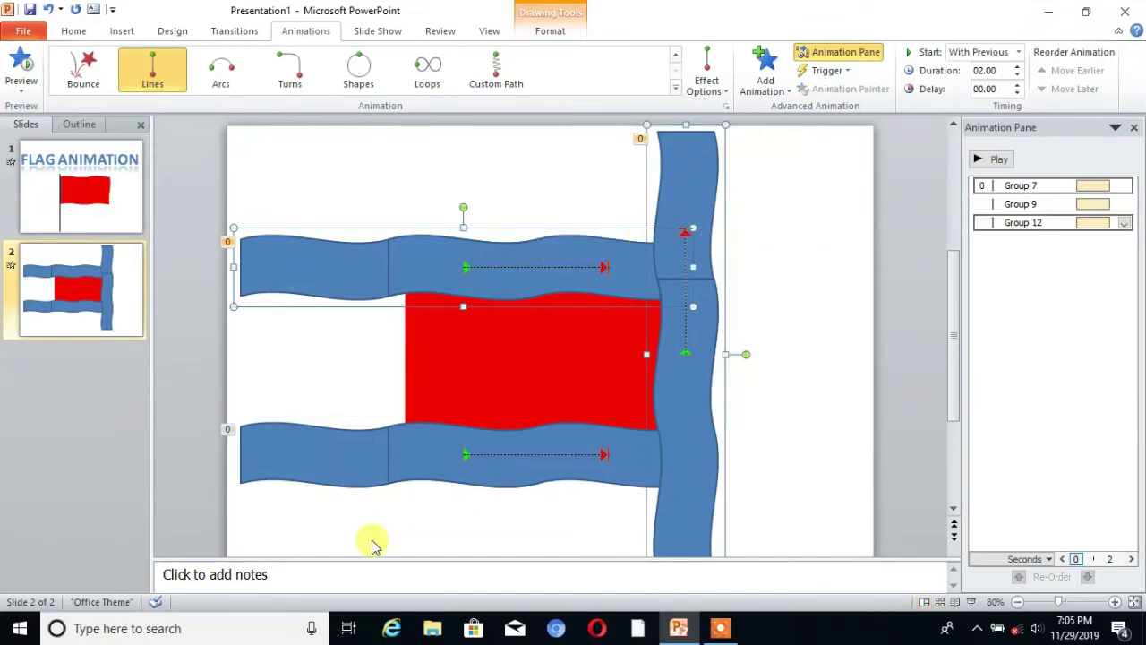
pyautogui.click(337, 462)
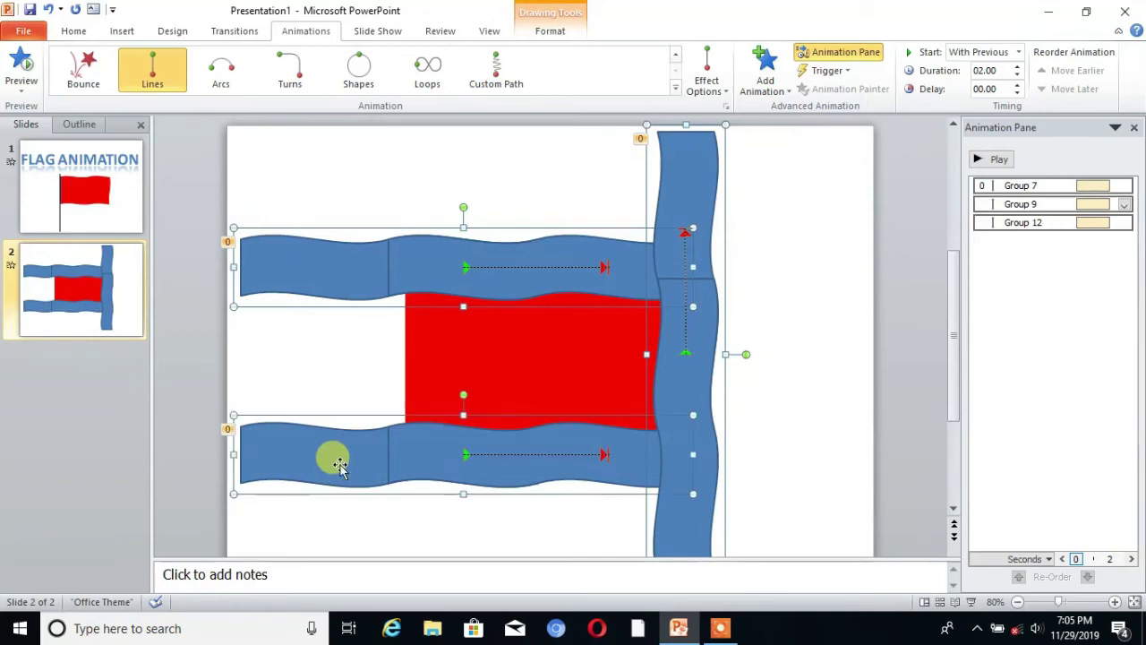
pyautogui.rightClick(341, 467)
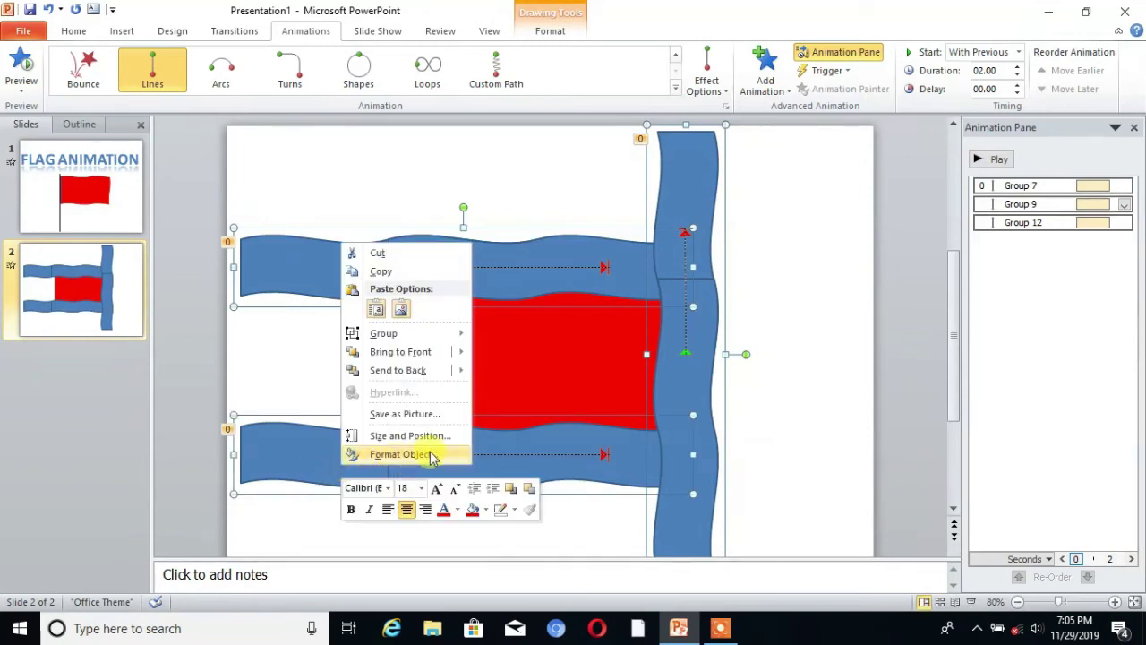
pyautogui.click(786, 460)
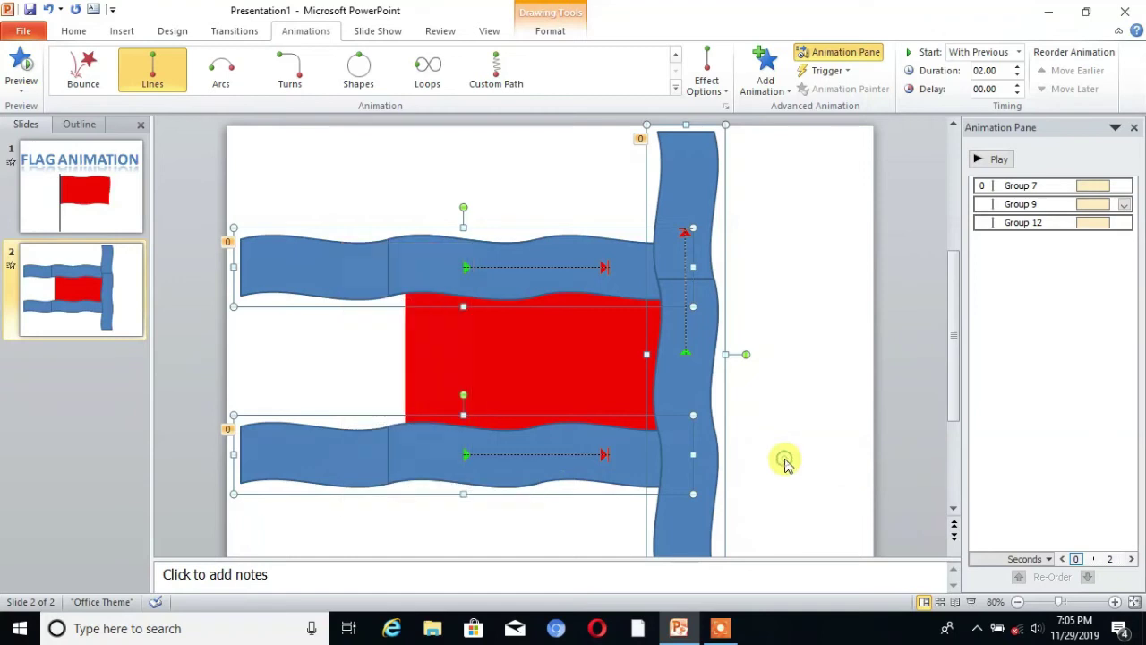
pyautogui.click(1125, 206)
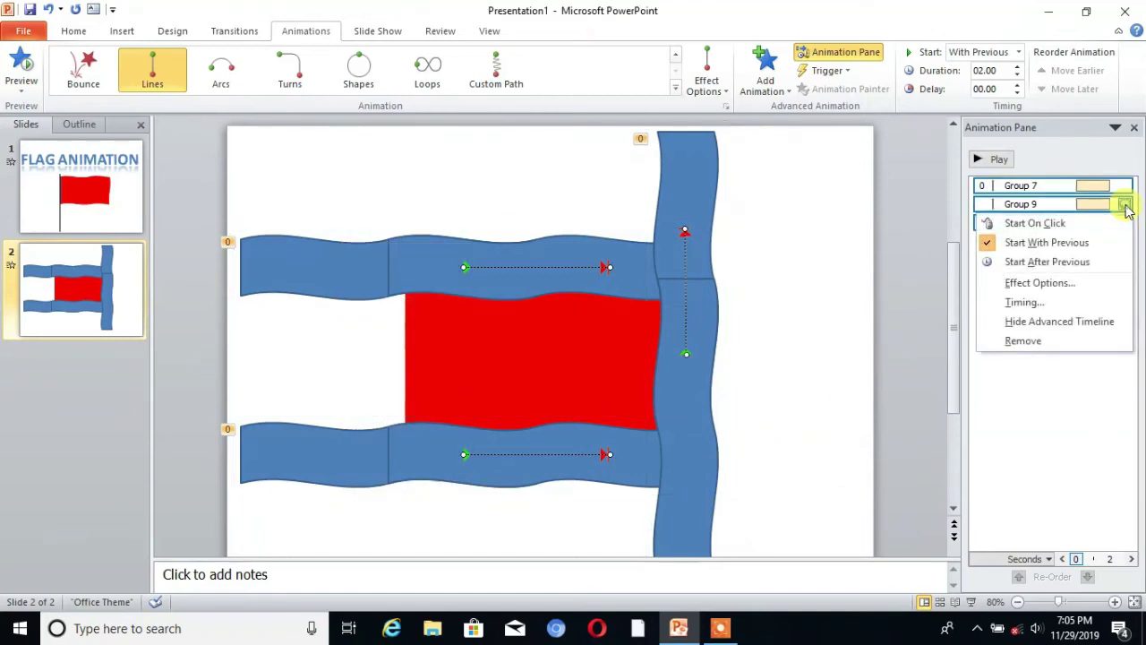
# Step: Set the strip animations' smooth start and end to 0 sec and repeat Until End of Slide
pyautogui.click(1030, 282)
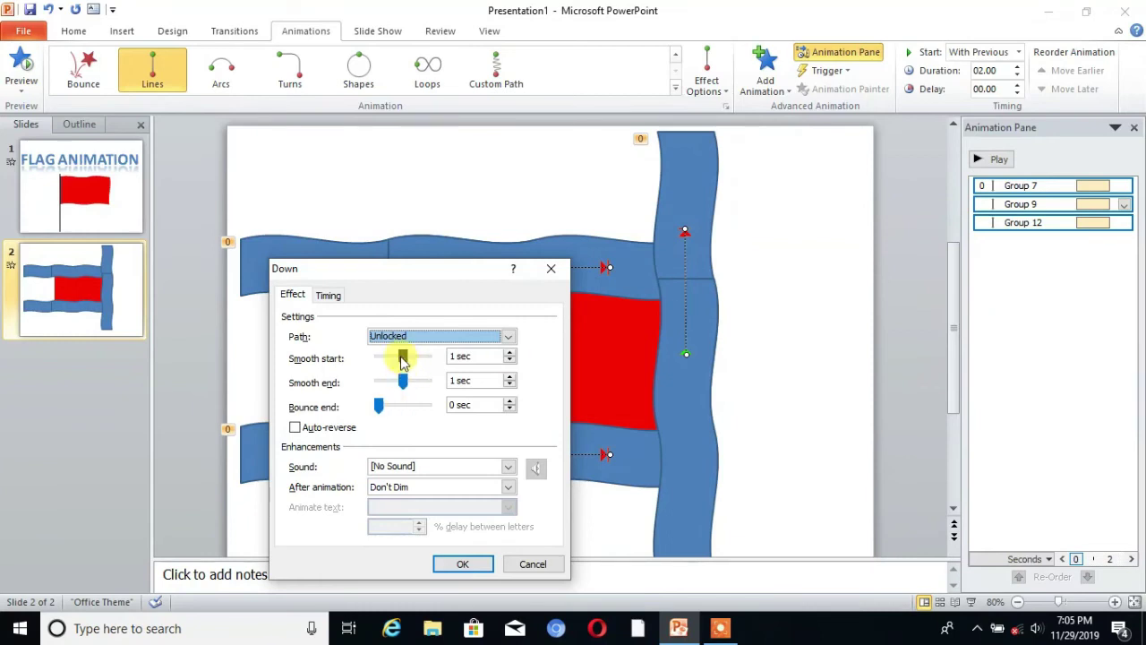
pyautogui.moveTo(405, 358); pyautogui.dragTo(384, 385)
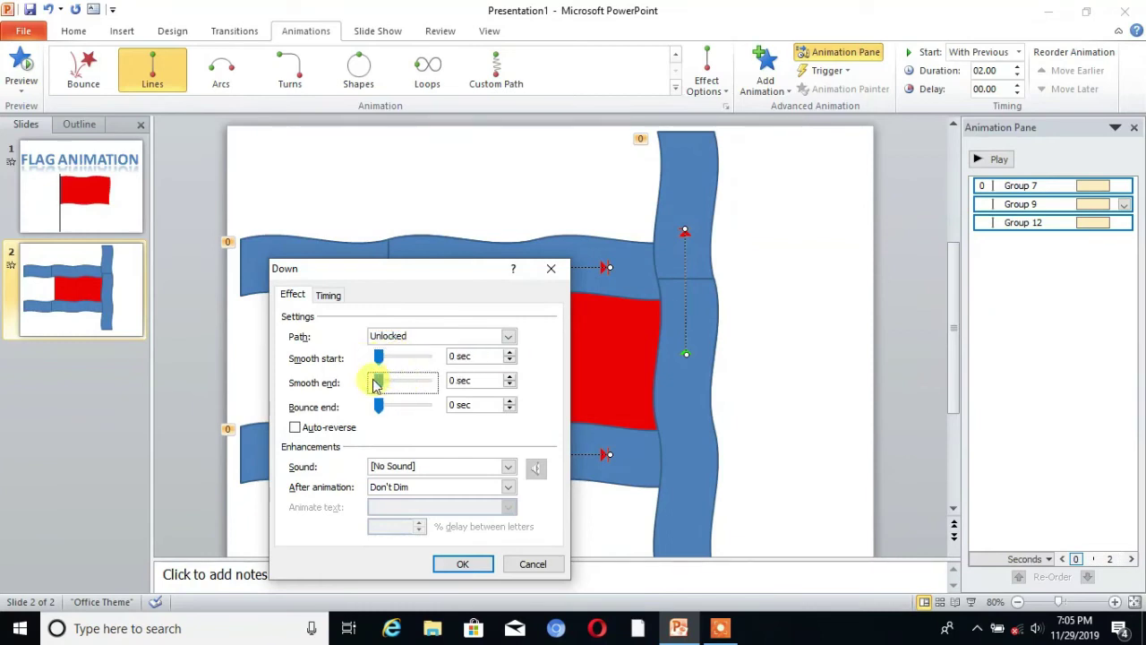
pyautogui.click(328, 295)
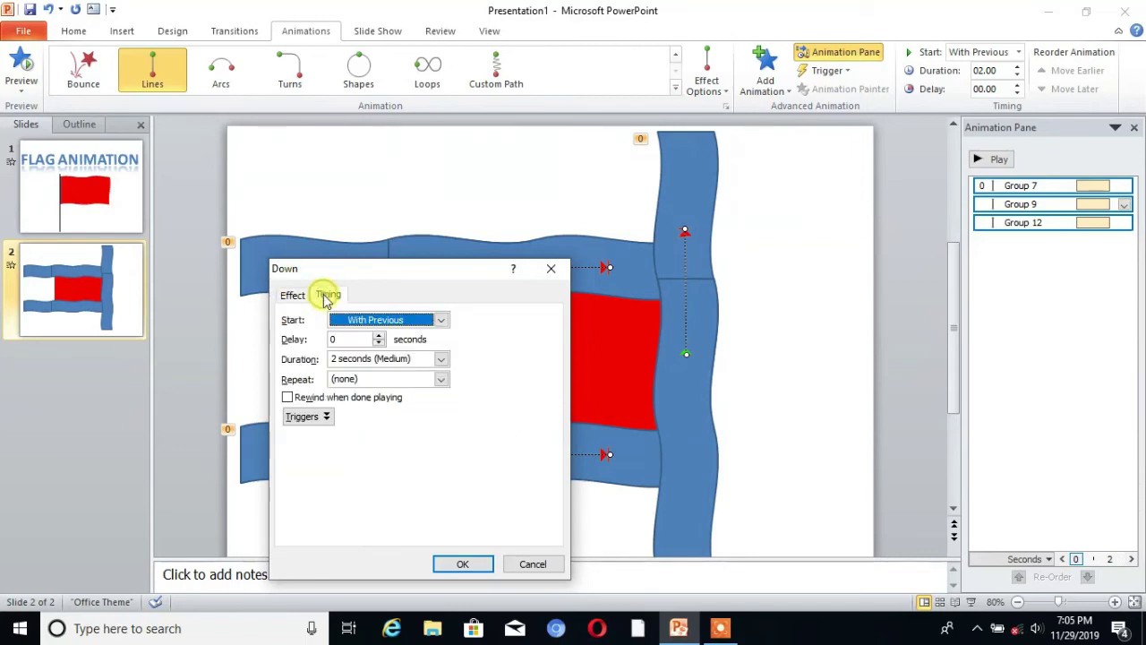
pyautogui.click(443, 379)
pyautogui.click(356, 472)
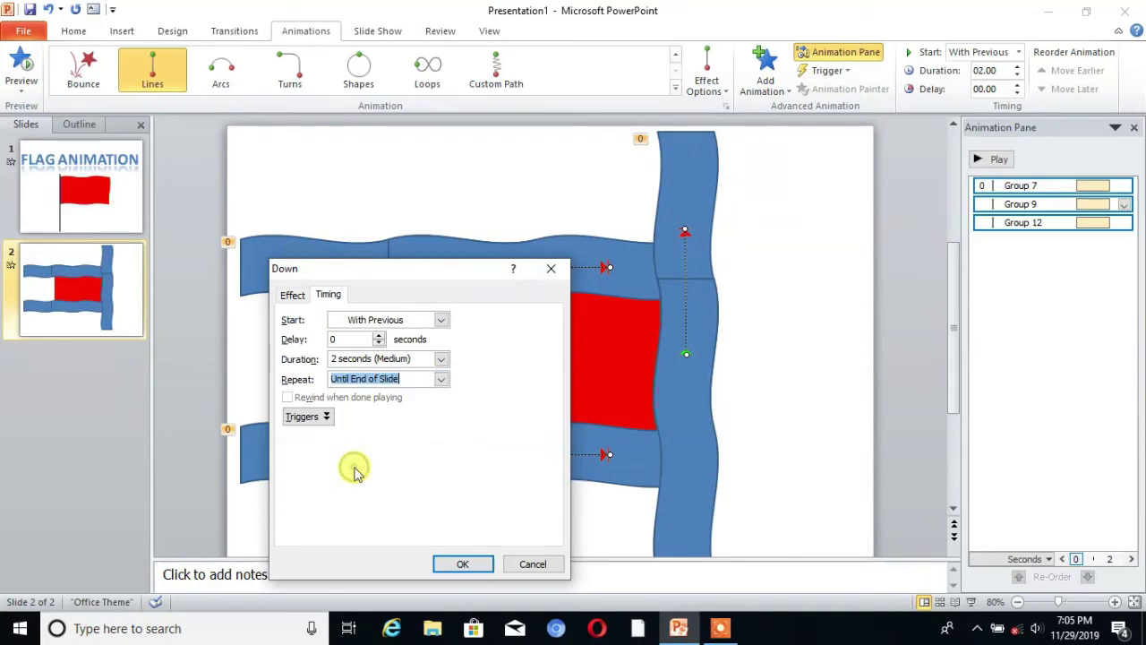
pyautogui.click(458, 564)
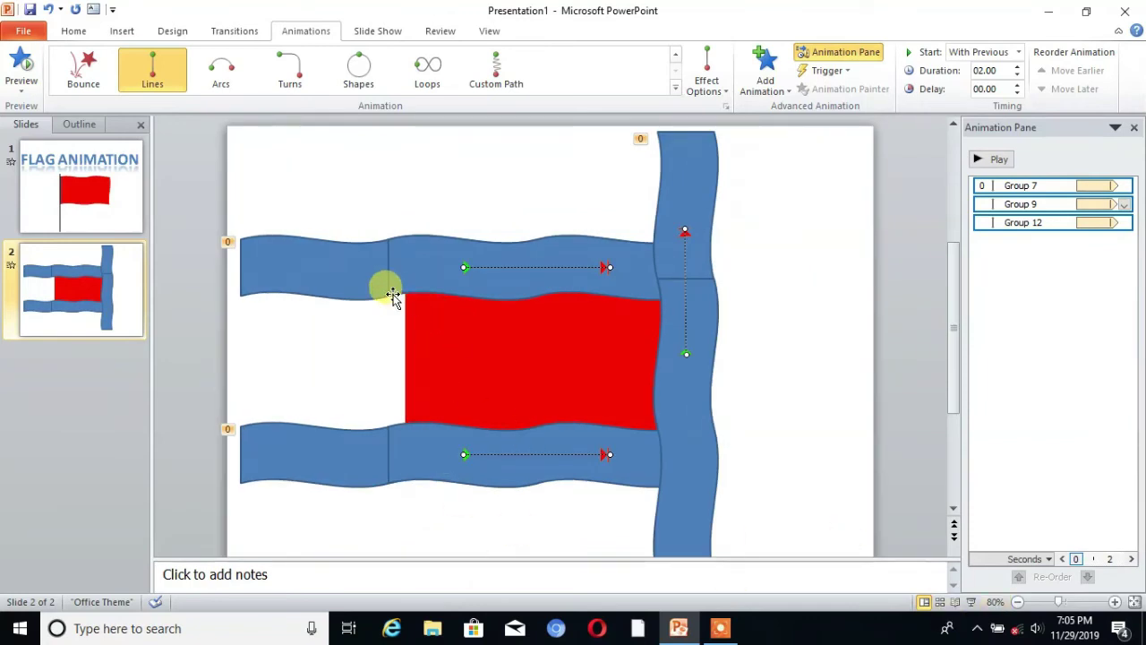
# Step: Fill the wave-strip Groups 7, 9 and 12 with white and remove their outlines
pyautogui.click(369, 270)
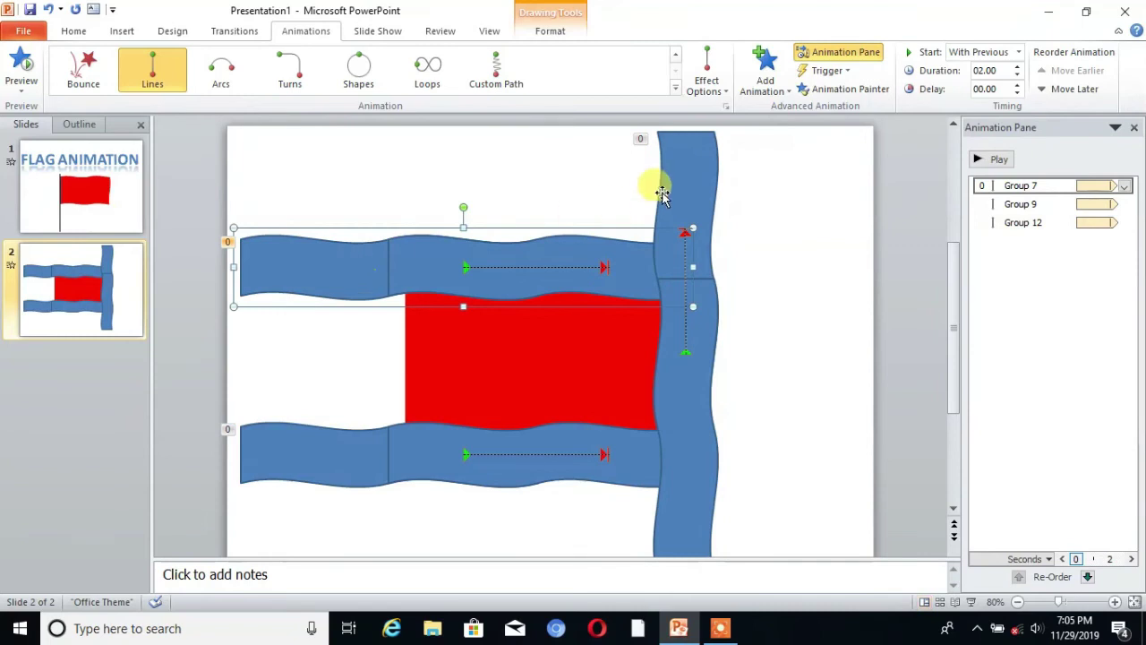
pyautogui.keyDown('shift'); pyautogui.click(690, 179); pyautogui.keyUp('shift')
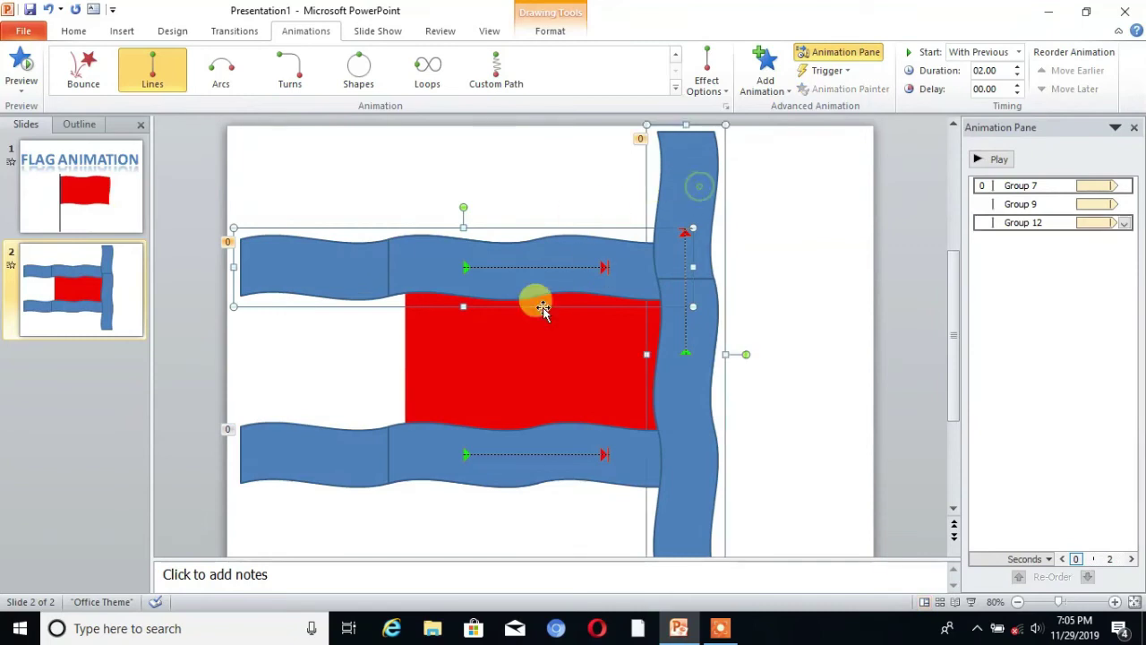
pyautogui.keyDown('shift'); pyautogui.click(271, 454); pyautogui.keyUp('shift')
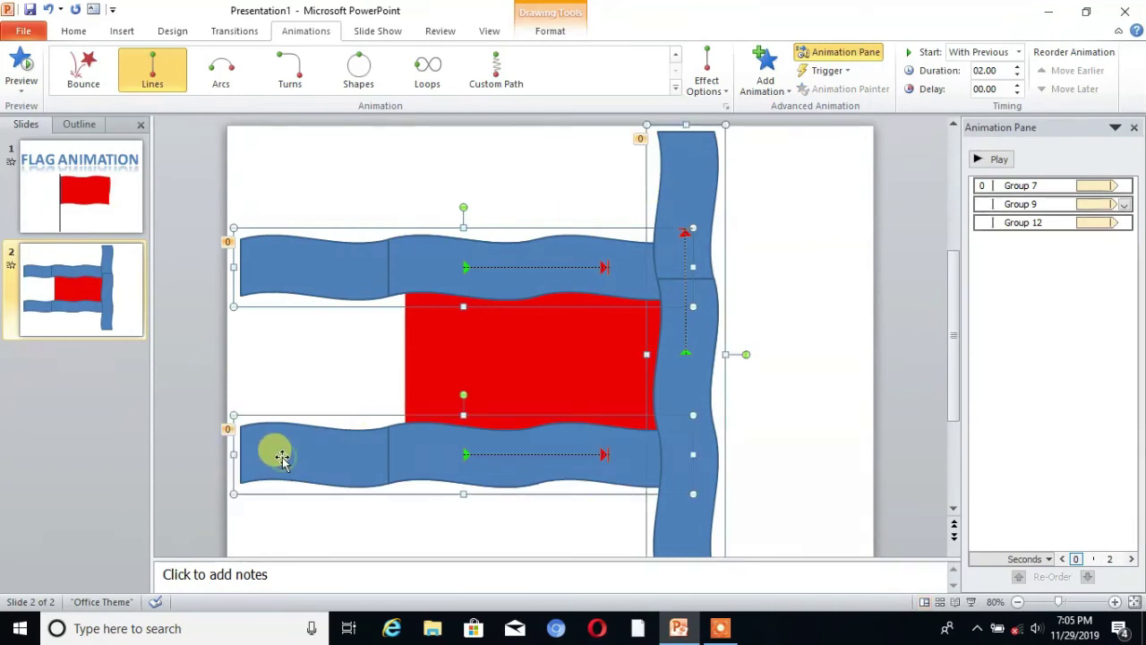
pyautogui.click(546, 30)
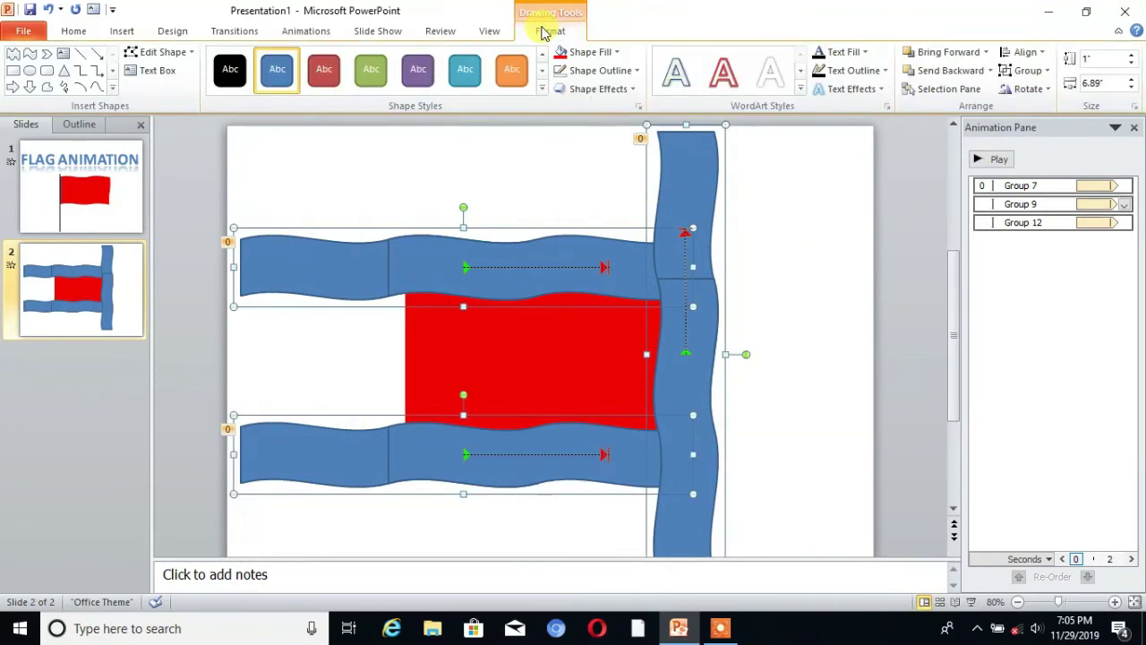
pyautogui.click(616, 57)
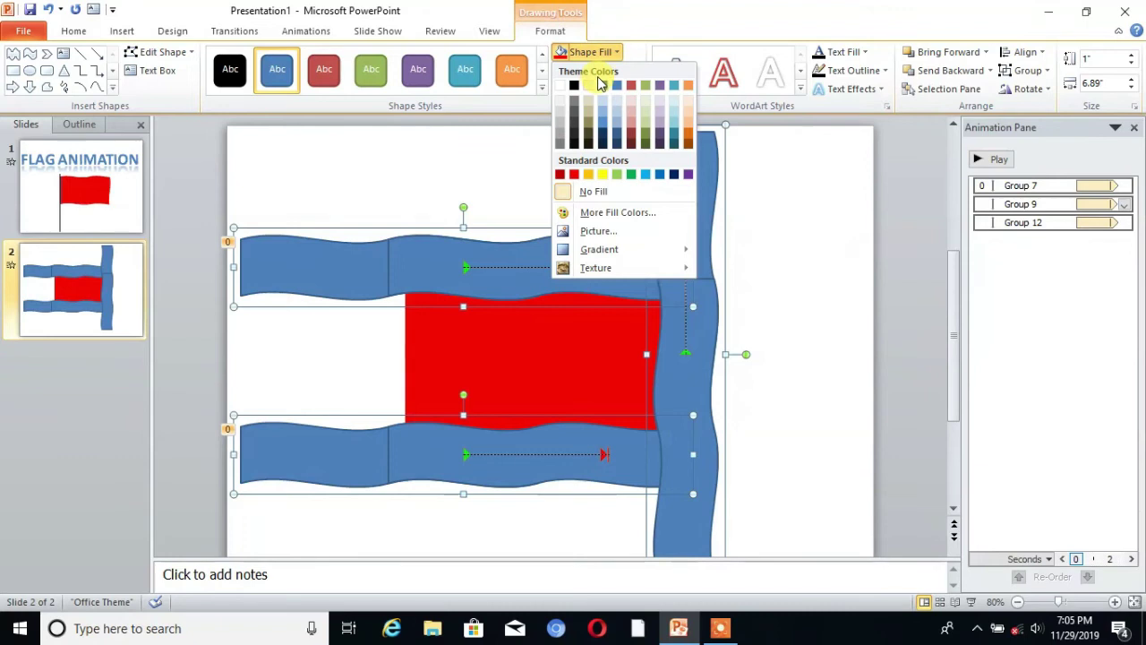
pyautogui.click(561, 86)
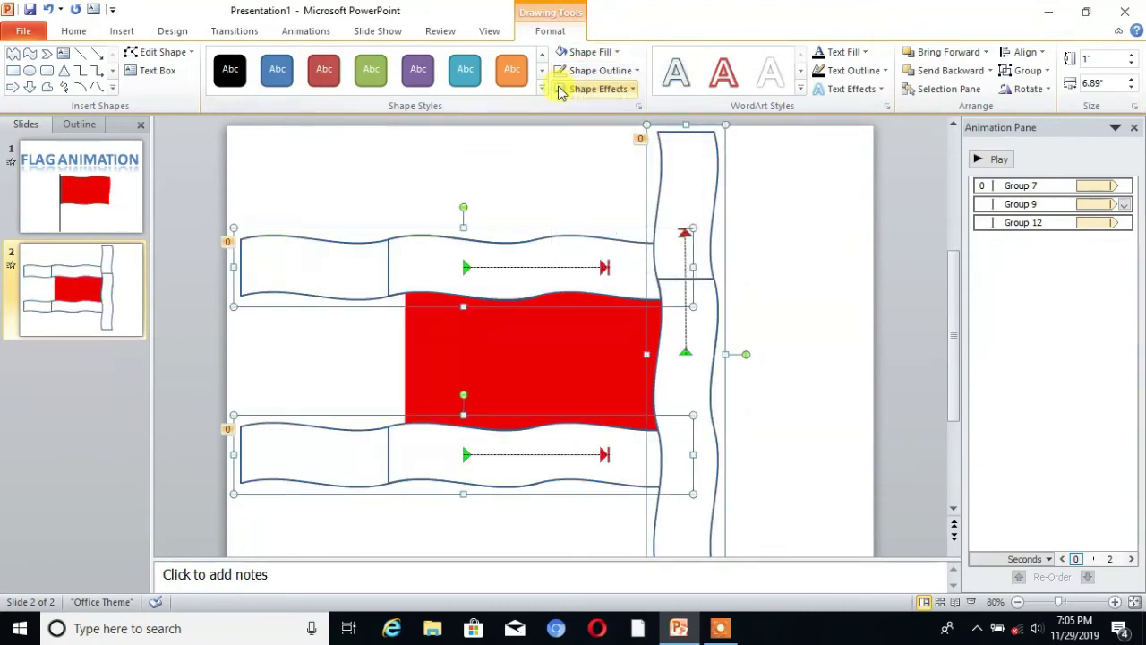
pyautogui.click(630, 75)
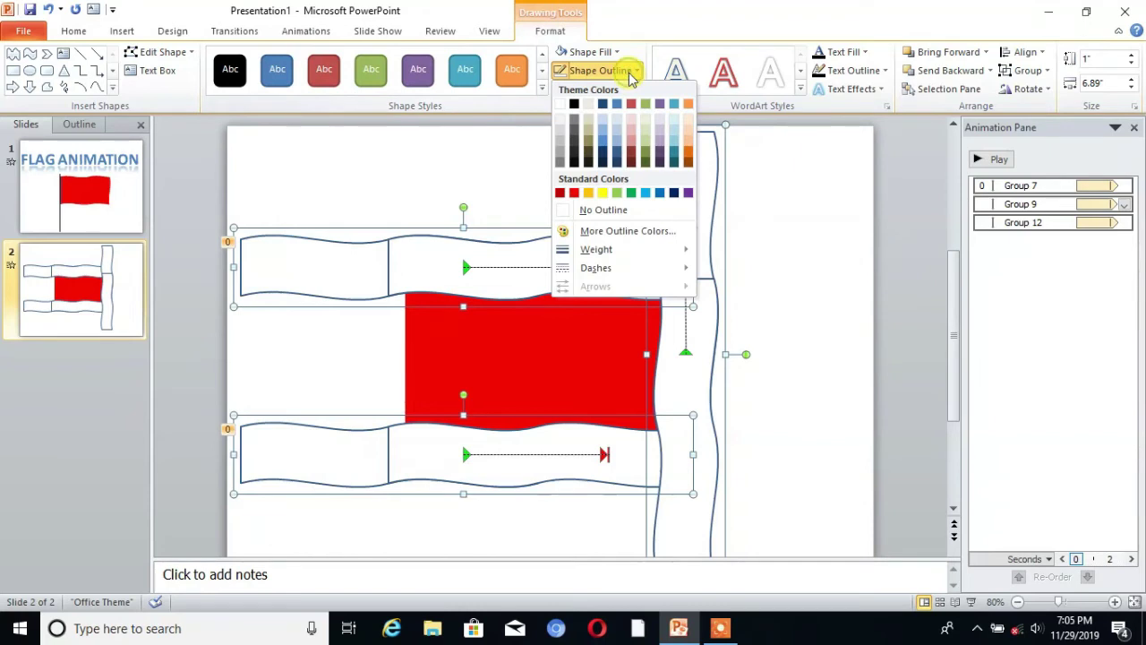
pyautogui.click(596, 211)
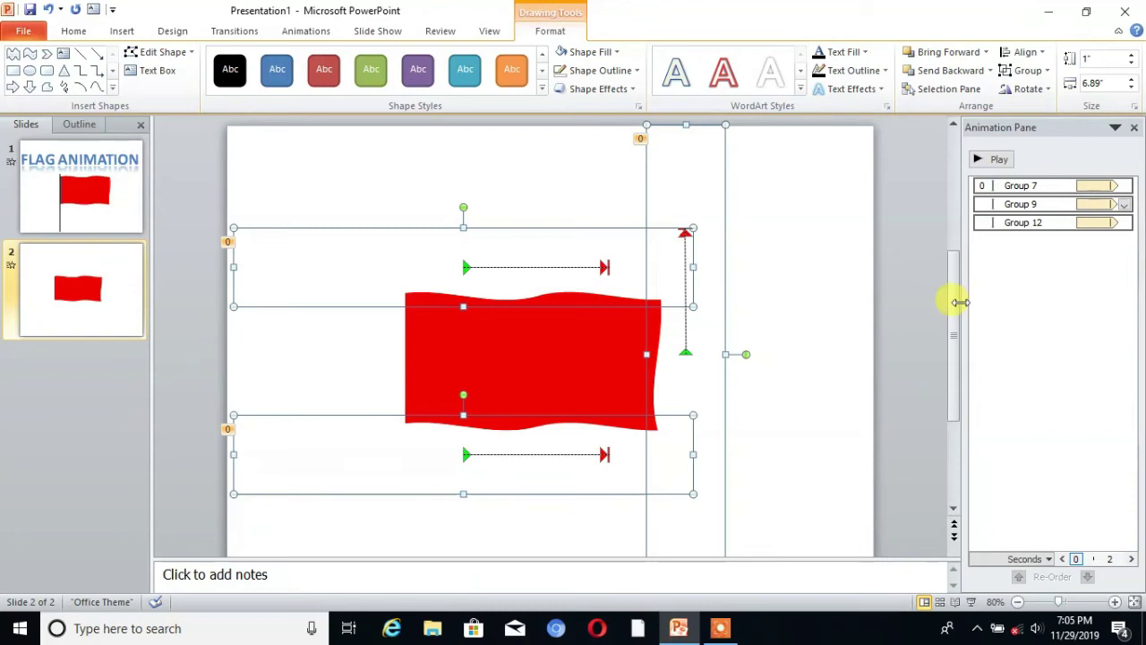
# Step: Deselect the groups and recentre slide 2 in the view
pyautogui.moveTo(954, 309); pyautogui.dragTo(926, 343)
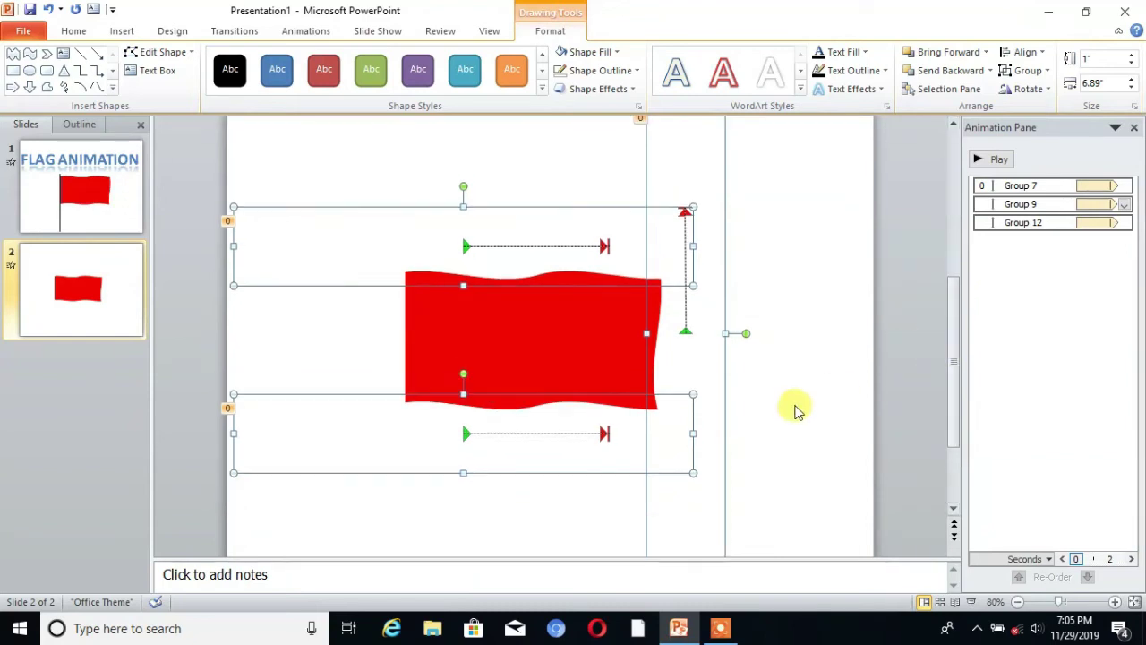
pyautogui.click(795, 408)
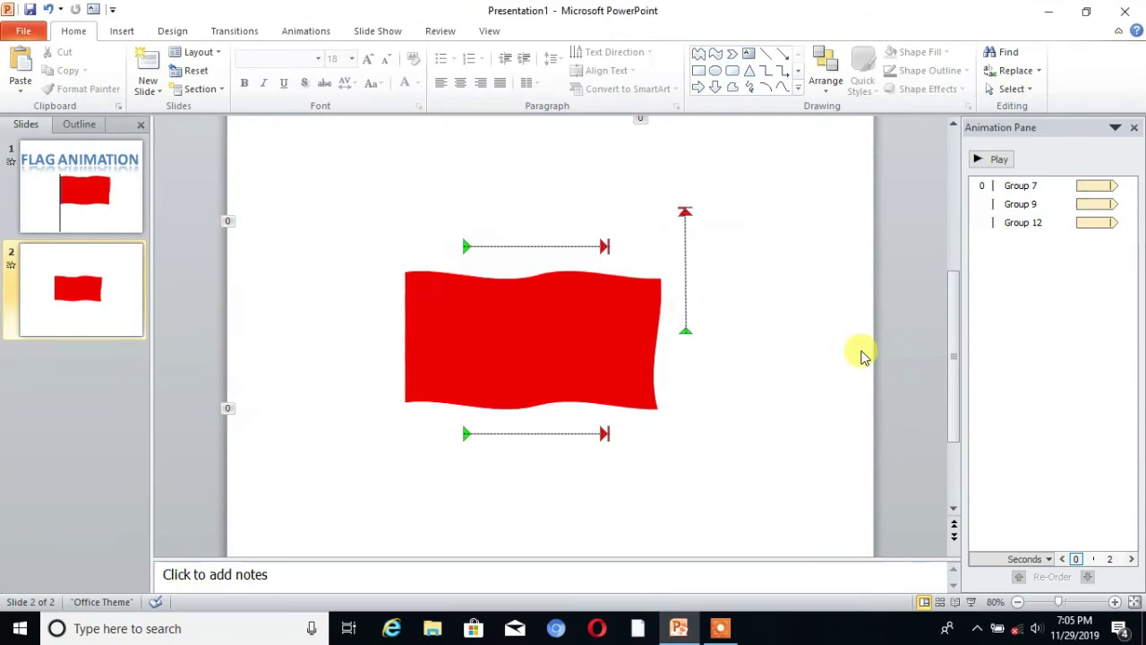
pyautogui.moveTo(964, 362)
pyautogui.mouseDown()
pyautogui.moveTo(955, 350)
pyautogui.moveTo(955, 376)
pyautogui.moveTo(955, 361)
pyautogui.mouseUp()
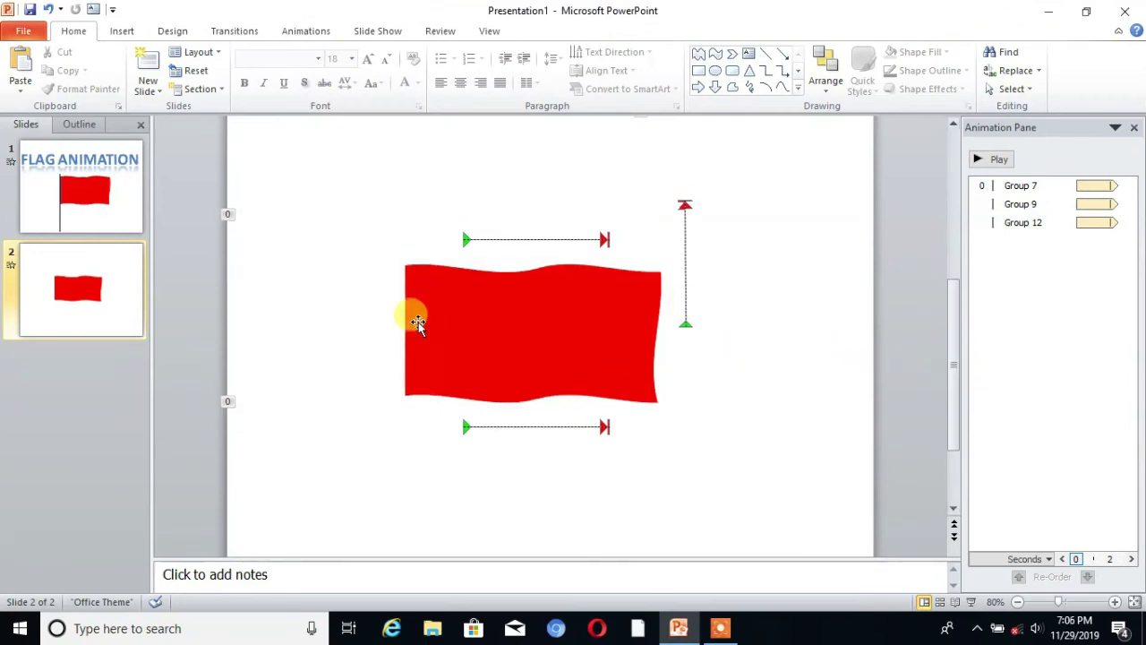
# Step: Draw a tall thin rectangle and place it against the red flag's left edge
pyautogui.click(122, 32)
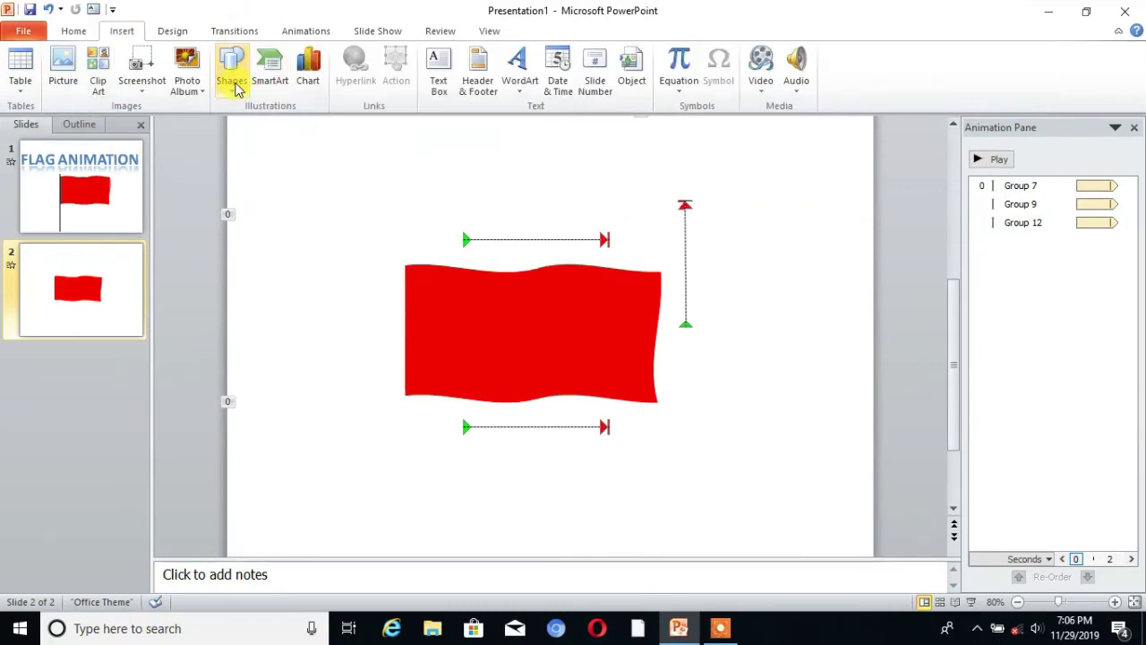
pyautogui.click(232, 79)
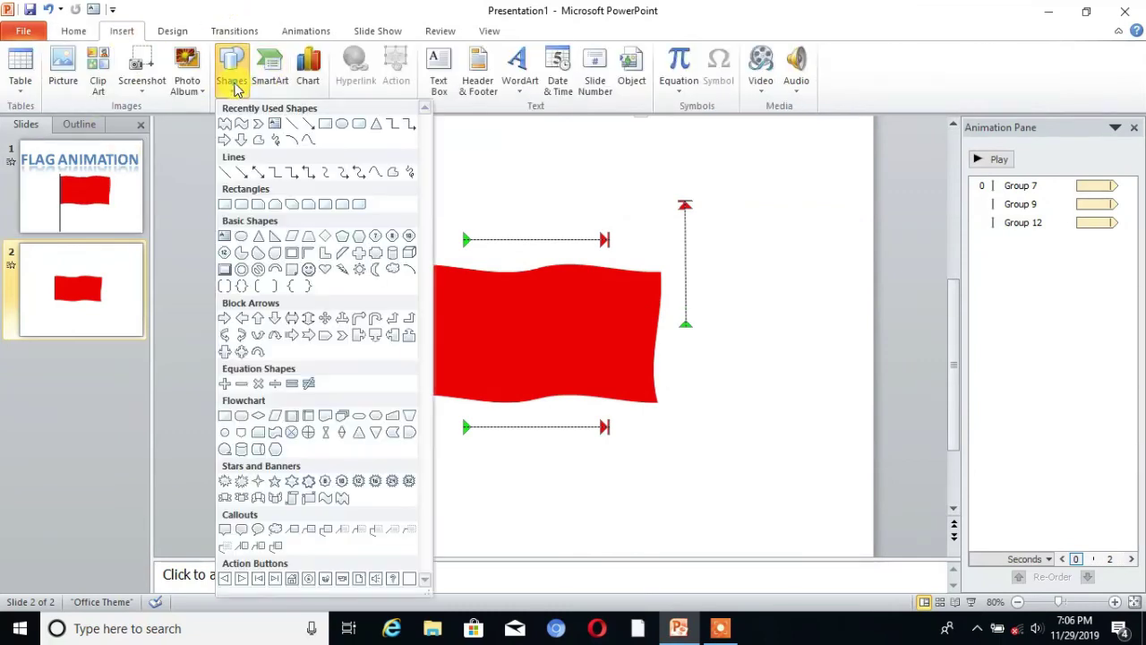
pyautogui.click(325, 124)
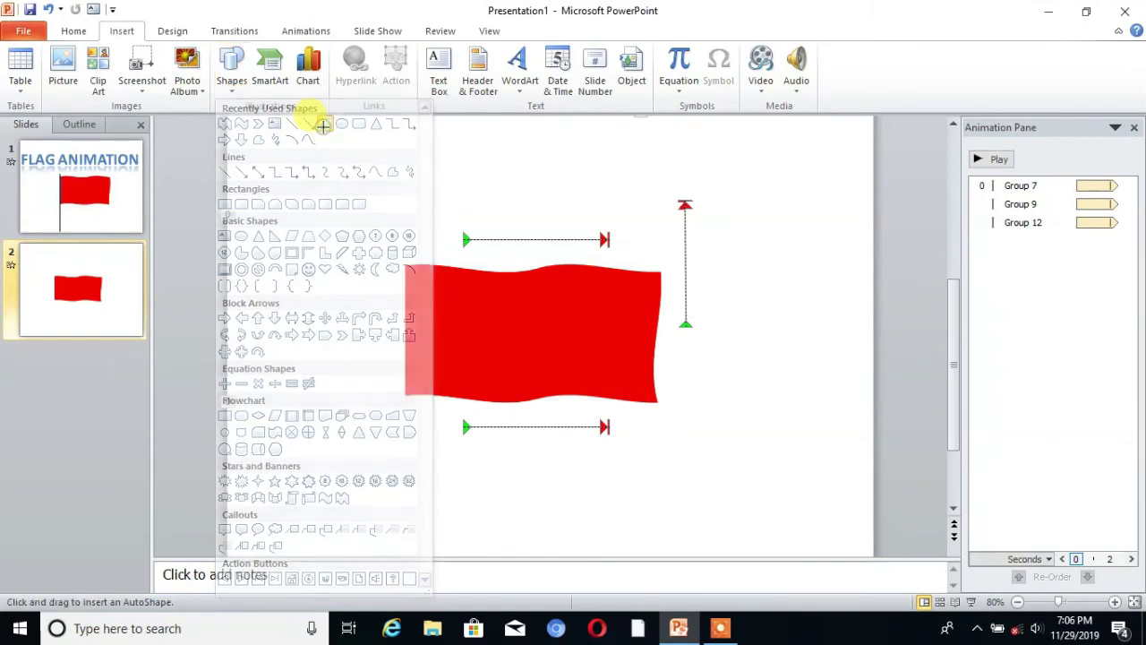
pyautogui.click(232, 77)
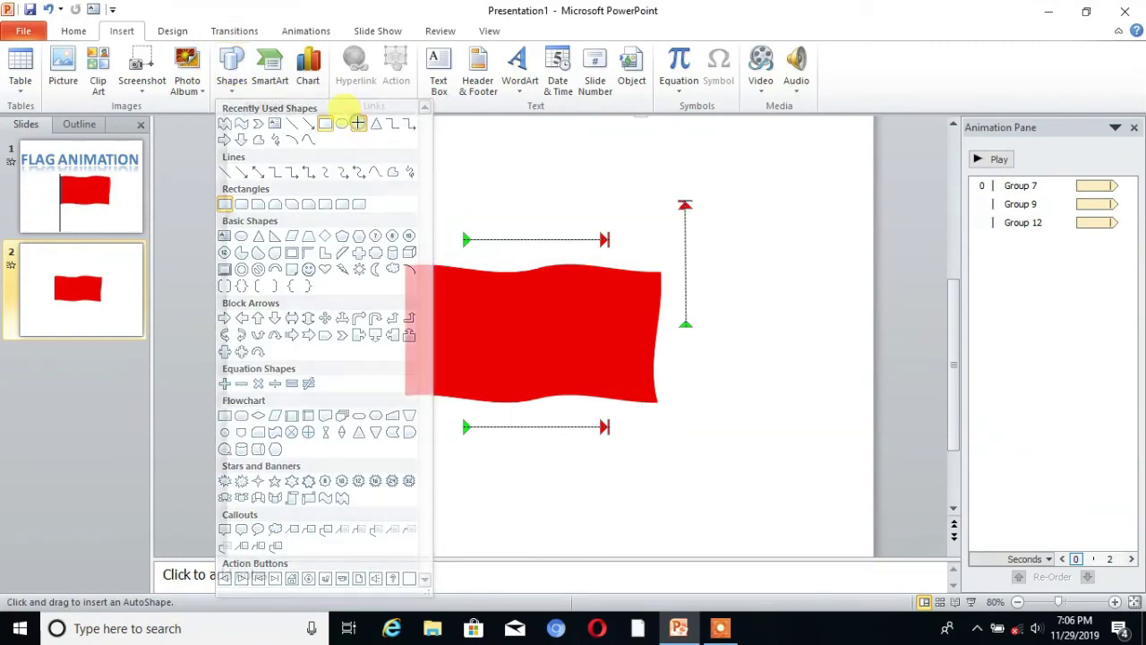
pyautogui.click(342, 122)
pyautogui.moveTo(364, 266)
pyautogui.mouseDown()
pyautogui.moveTo(400, 398)
pyautogui.moveTo(371, 540)
pyautogui.mouseUp()
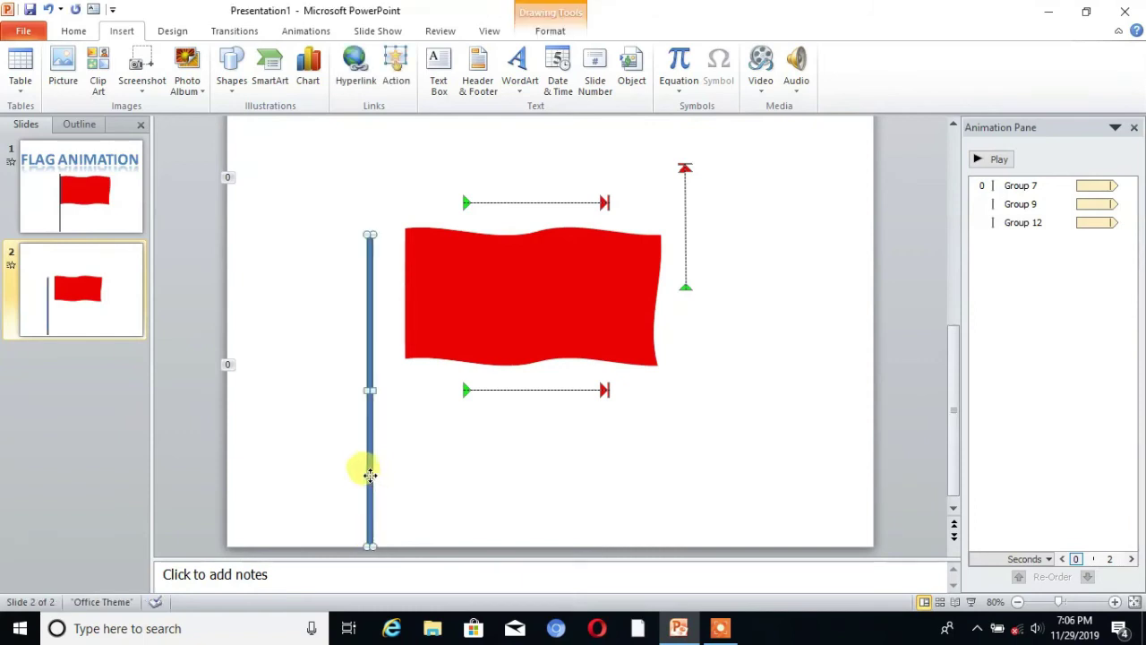
pyautogui.moveTo(369, 475); pyautogui.dragTo(399, 454)
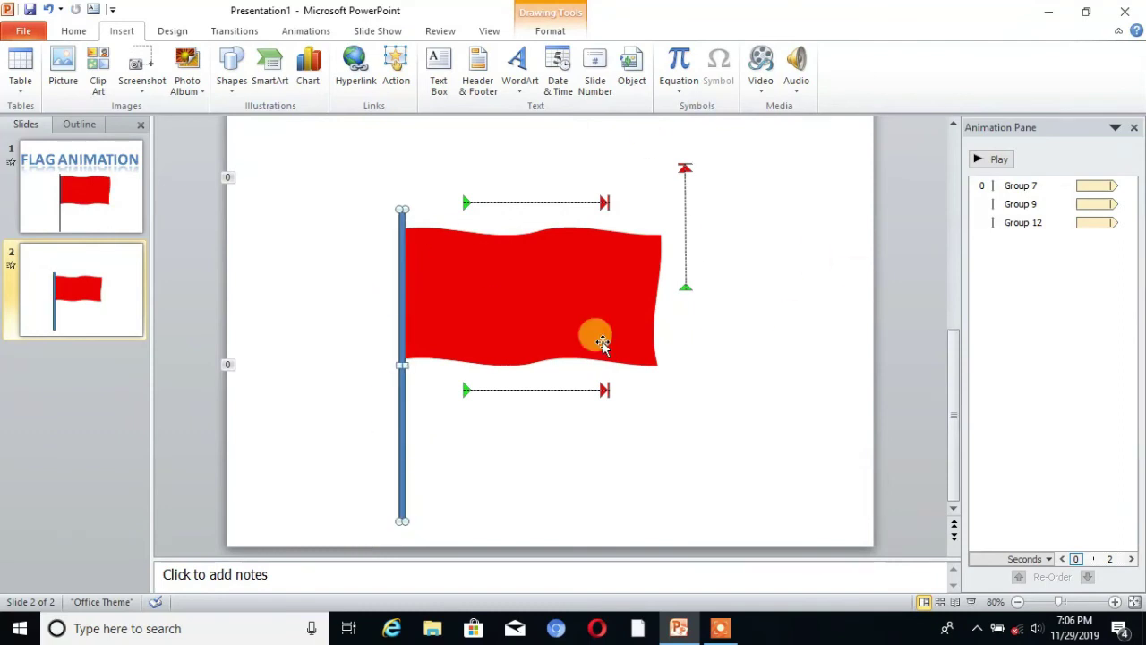
# Step: Fill the pole black and remove its outline
pyautogui.click(545, 31)
pyautogui.click(622, 56)
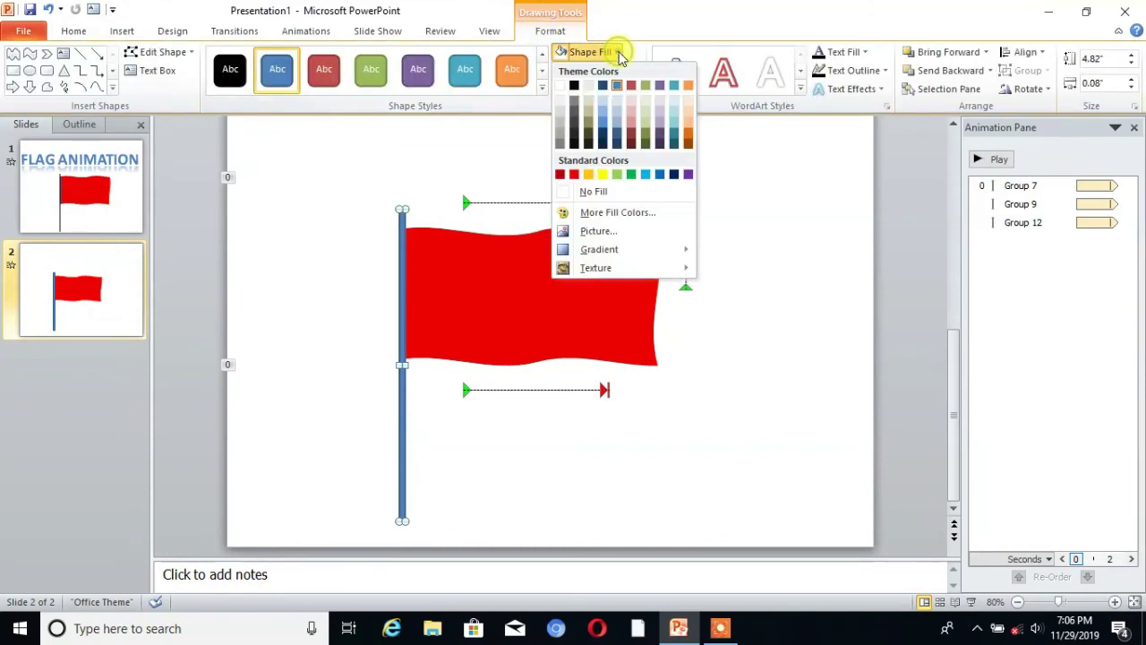
pyautogui.click(573, 87)
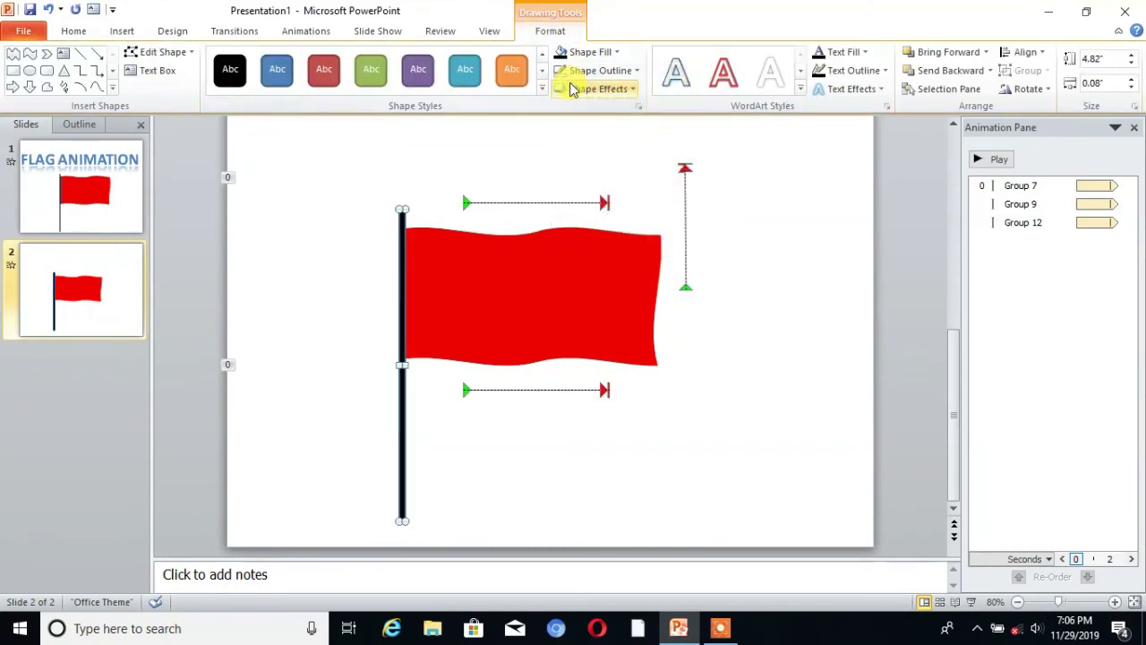
pyautogui.click(626, 71)
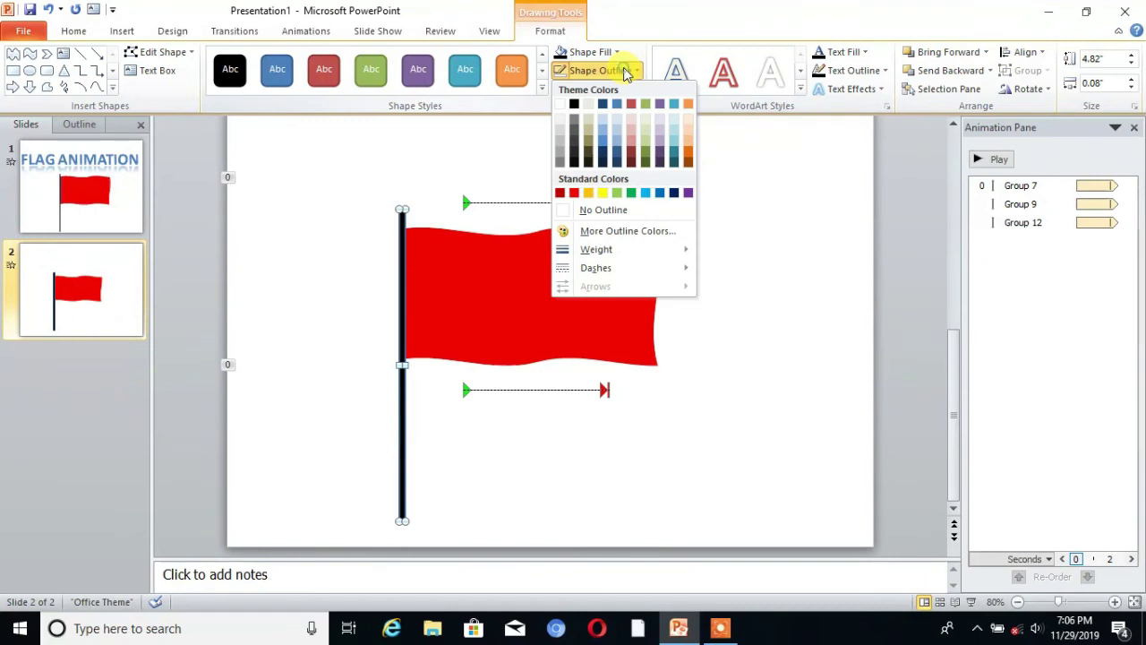
pyautogui.click(598, 213)
pyautogui.click(476, 481)
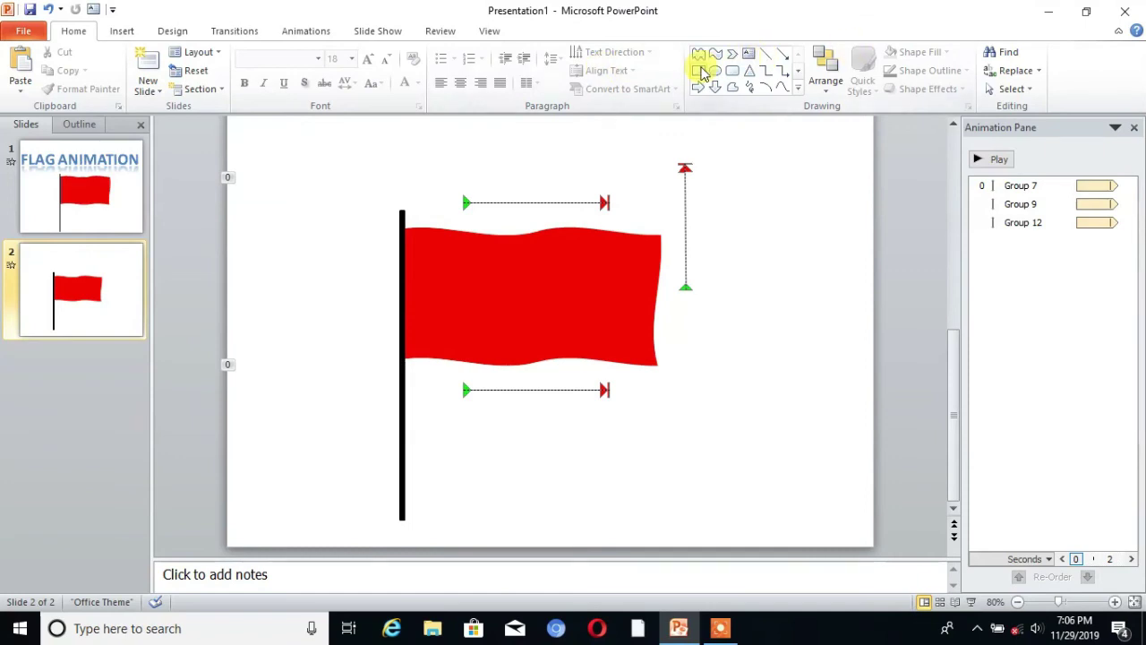
# Step: Draw a small rectangle centred under the pole's foot and make it slightly taller
pyautogui.click(700, 71)
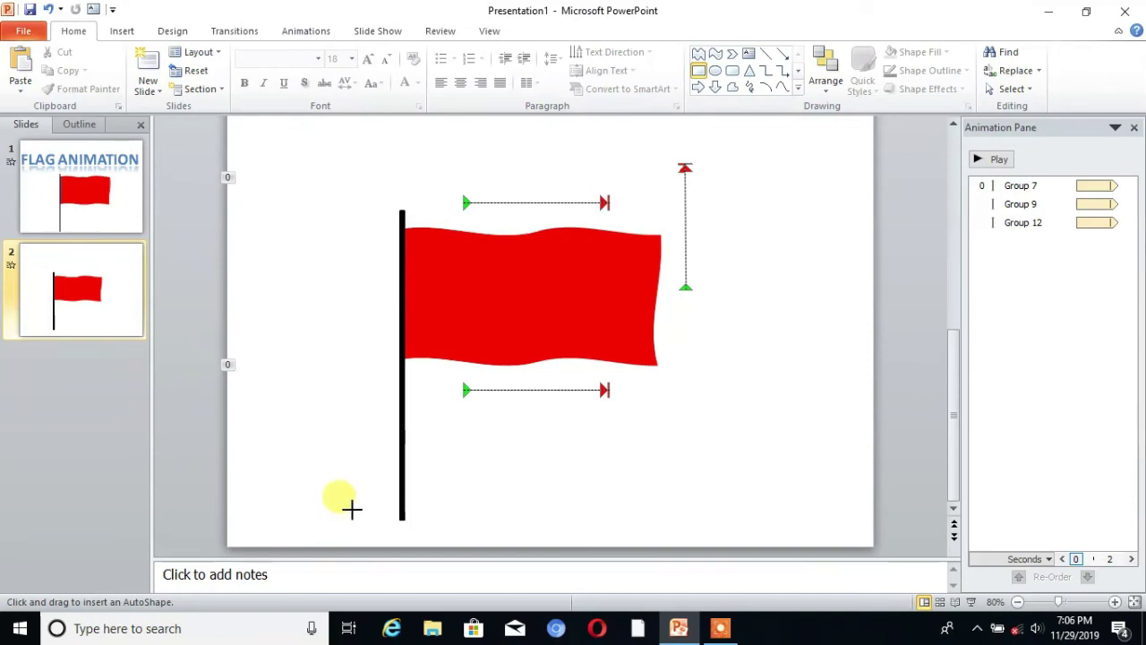
pyautogui.moveTo(351, 509)
pyautogui.mouseDown()
pyautogui.moveTo(443, 536)
pyautogui.moveTo(407, 520)
pyautogui.mouseUp()
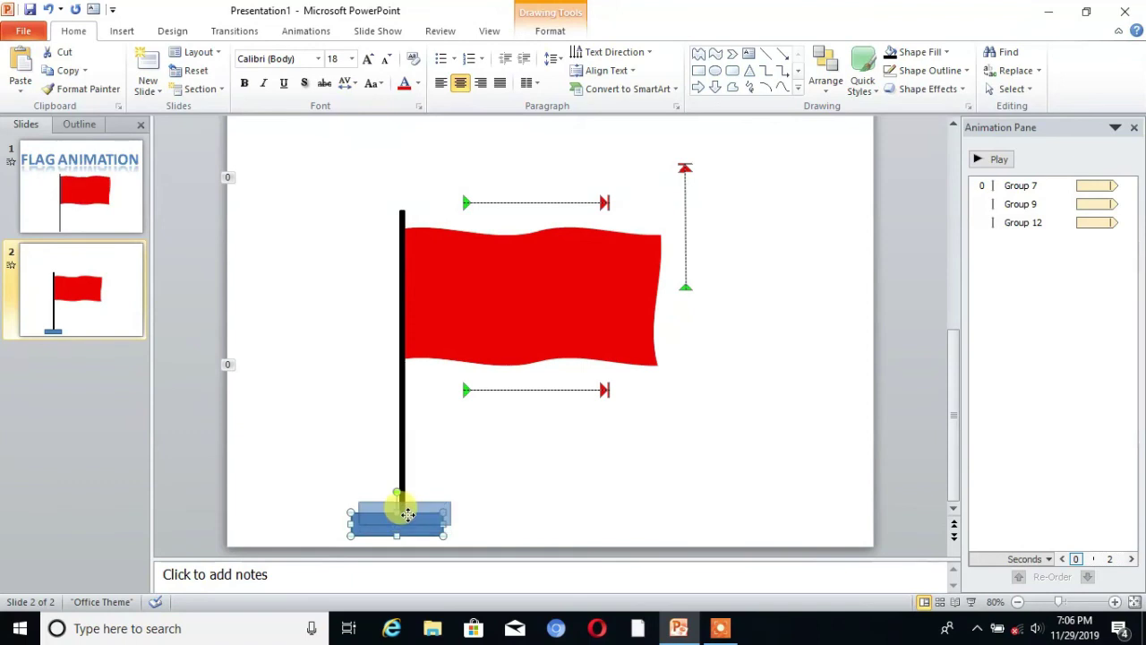
pyautogui.moveTo(408, 514); pyautogui.dragTo(404, 517)
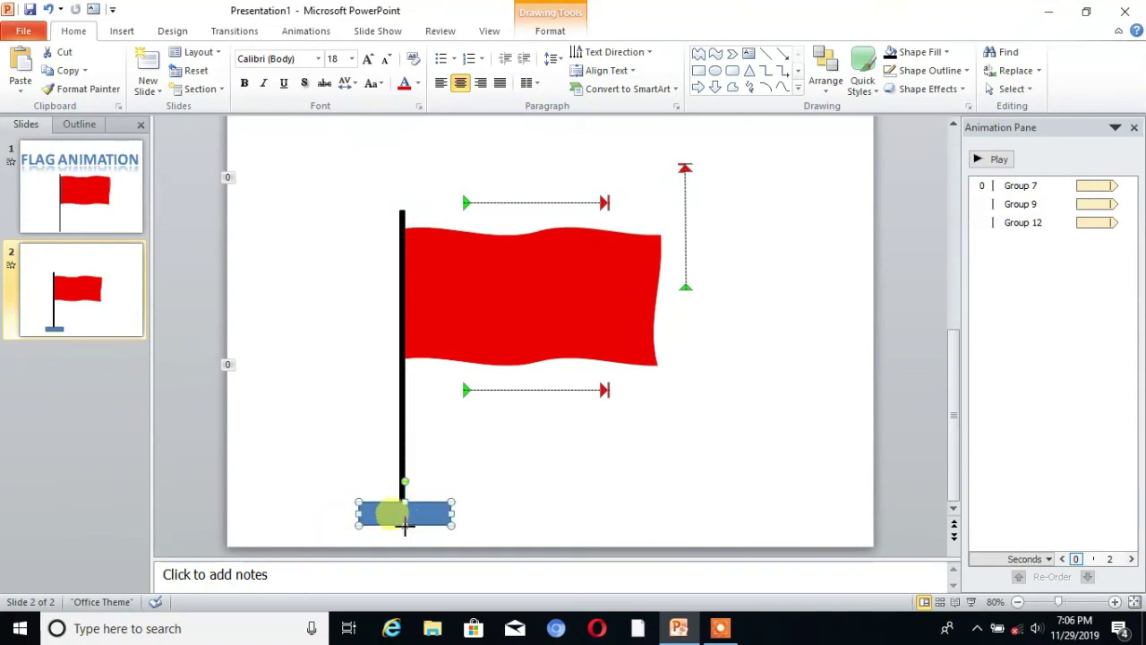
pyautogui.moveTo(405, 526); pyautogui.dragTo(404, 530)
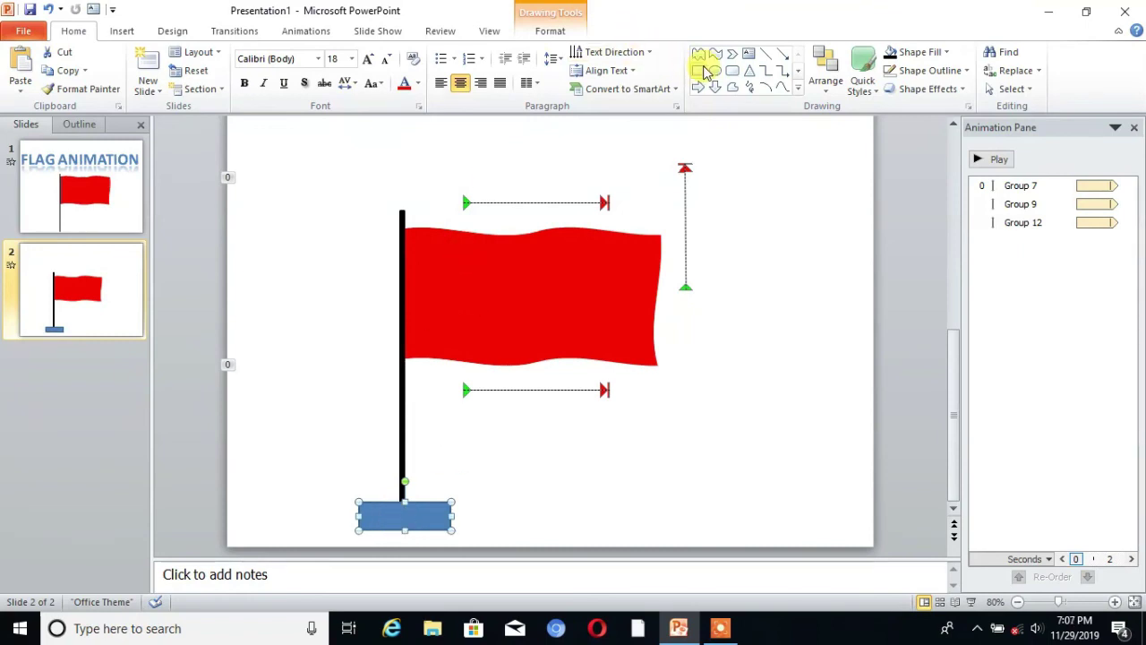
# Step: Fill the base rectangle black with no outline
pyautogui.click(546, 32)
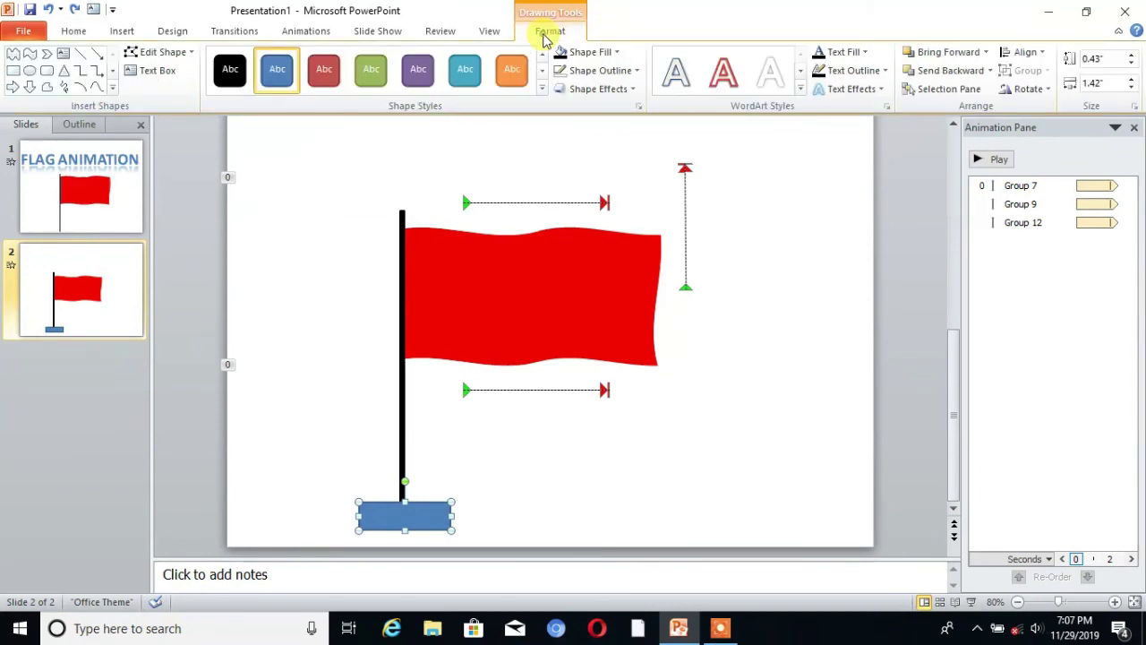
pyautogui.click(559, 52)
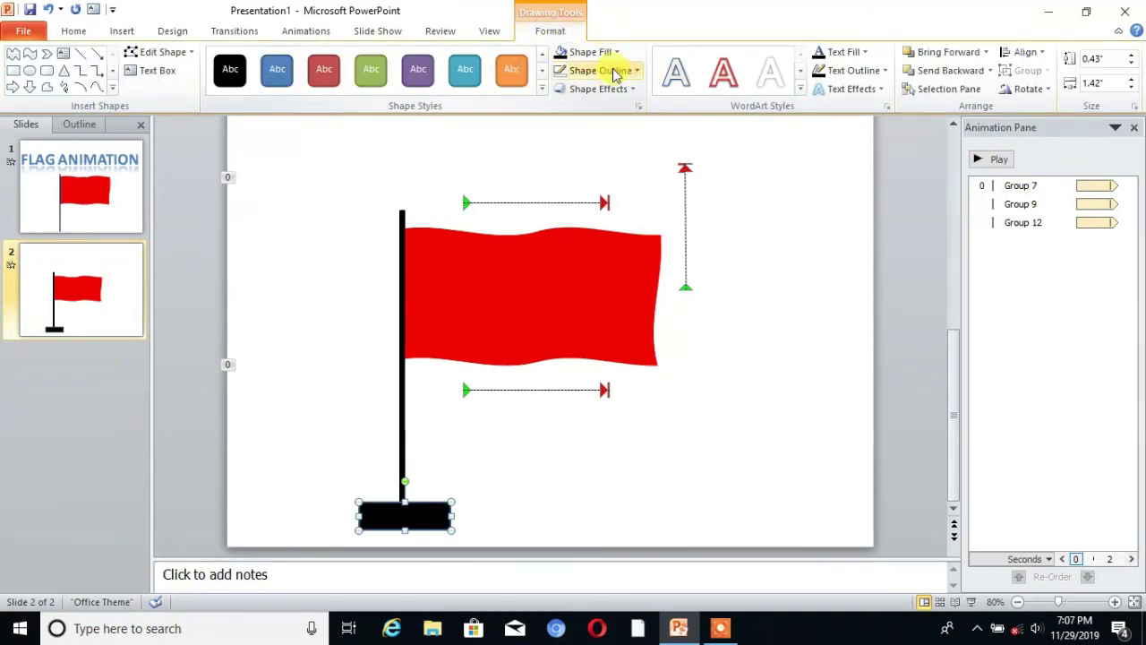
pyautogui.click(635, 70)
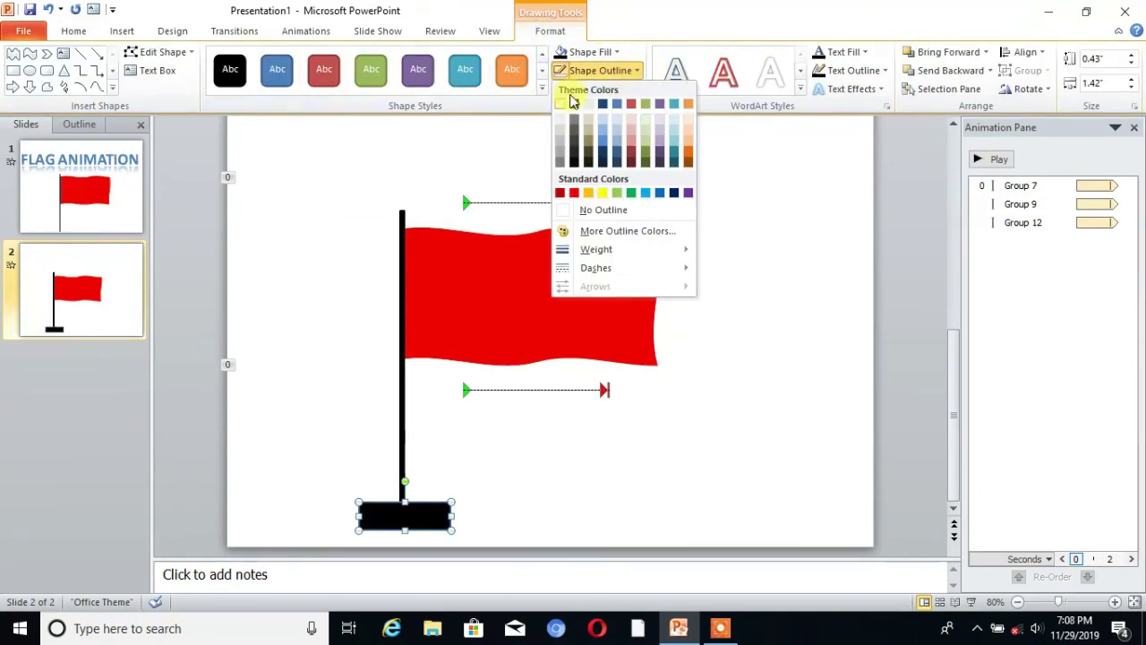
pyautogui.click(607, 213)
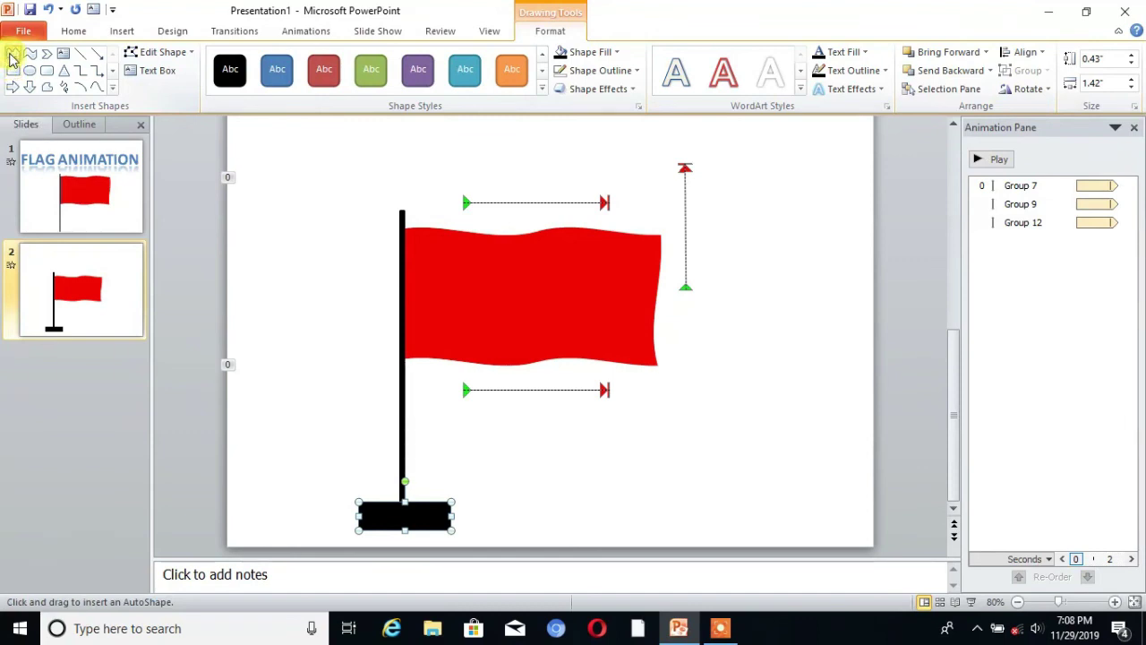
# Step: Draw a rectangle along the slide's bottom edge with black fill and black outline
pyautogui.click(13, 69)
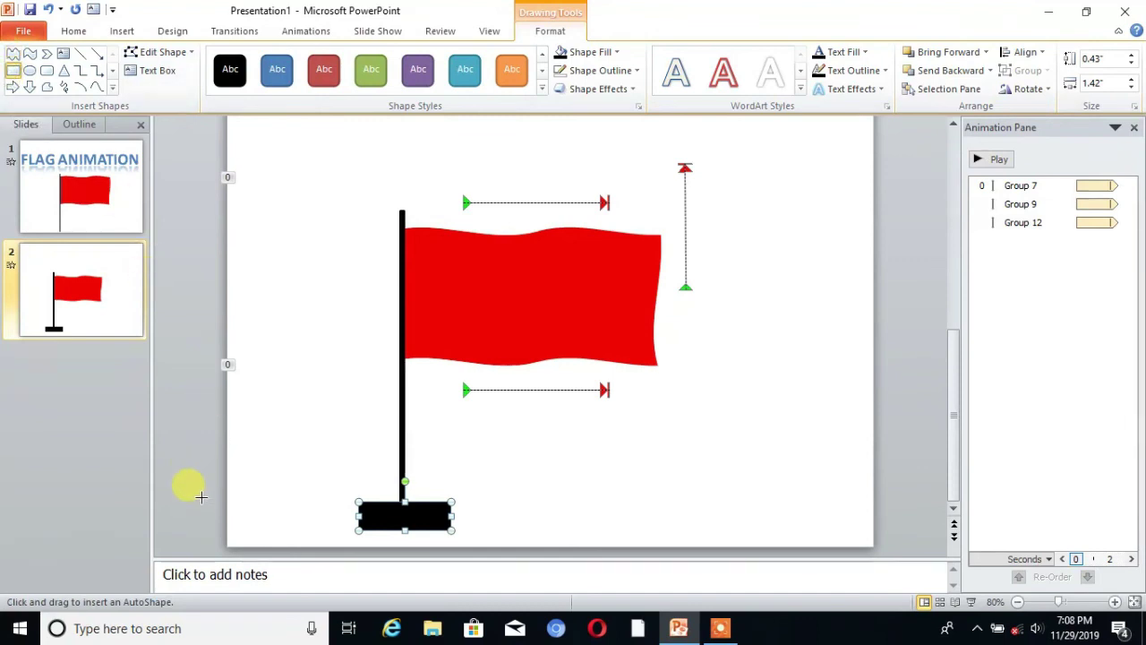
pyautogui.moveTo(224, 526); pyautogui.dragTo(867, 540)
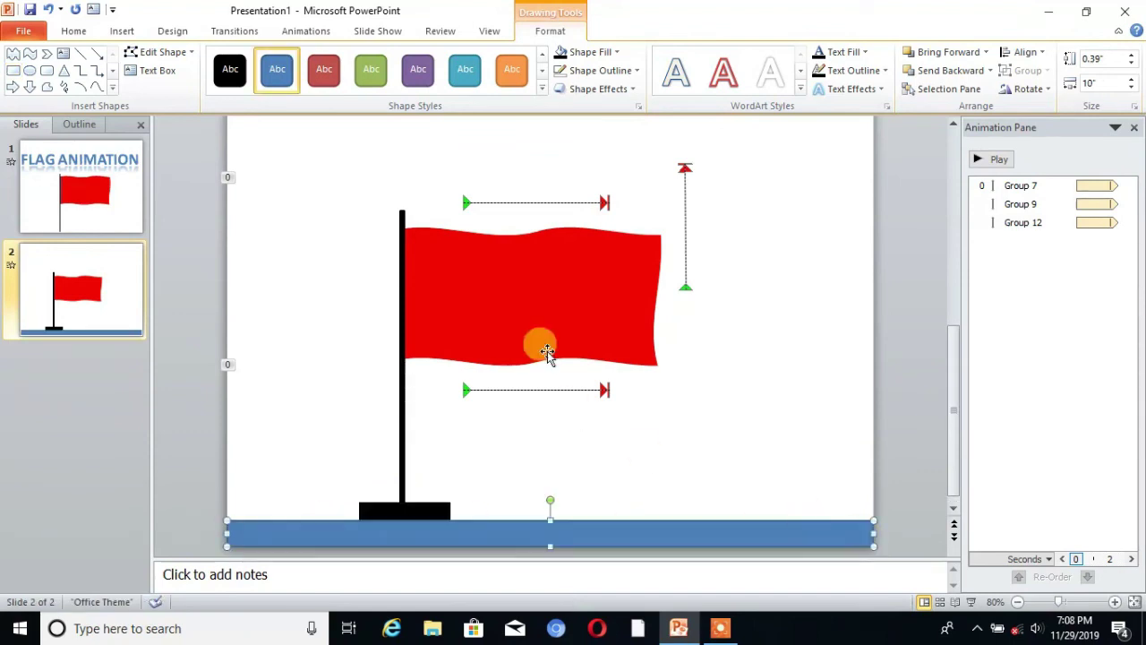
pyautogui.click(559, 52)
pyautogui.click(636, 70)
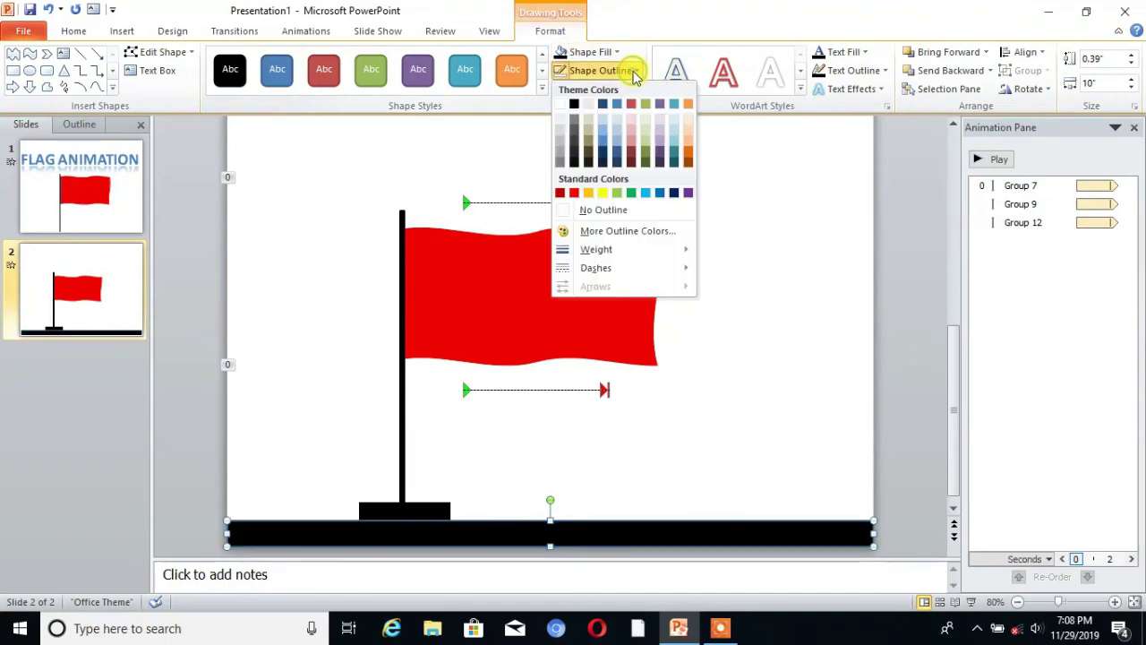
pyautogui.click(573, 103)
pyautogui.click(526, 482)
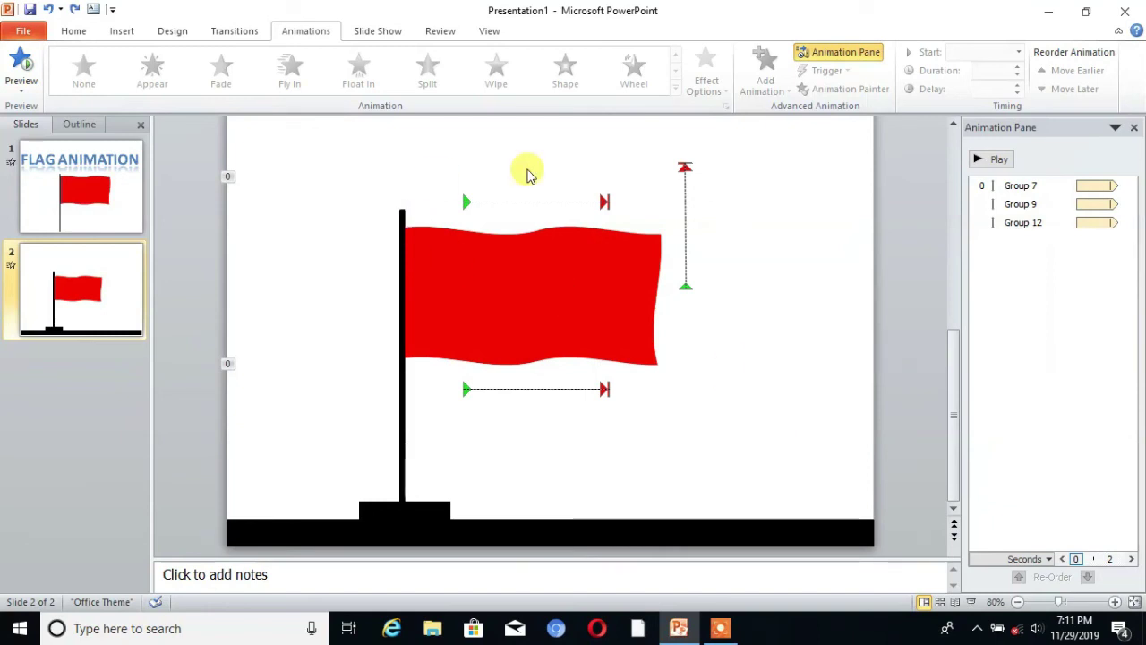
# Step: Switch to the Slide Show tab
pyautogui.click(372, 32)
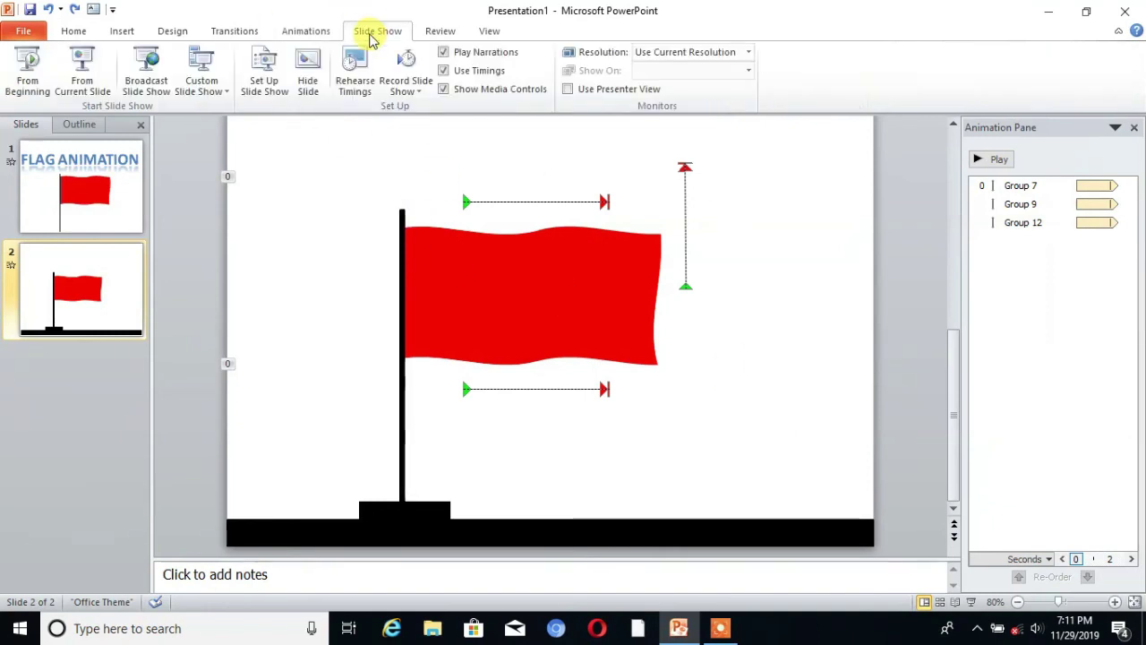